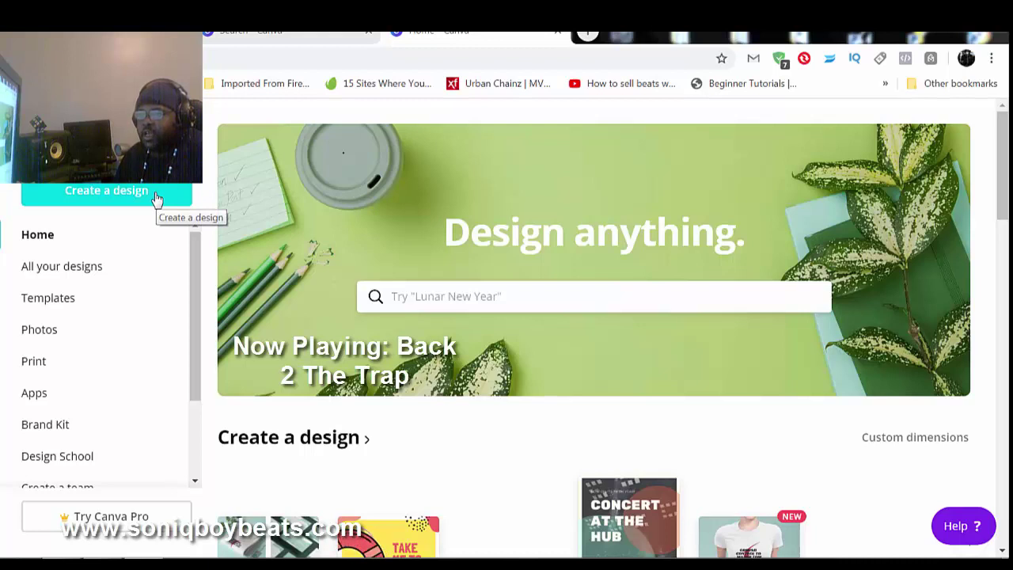
# Step: Go to All your designs to browse the saved cover art, banners and promo ads
pyautogui.moveTo(196, 256); pyautogui.dragTo(198, 368)
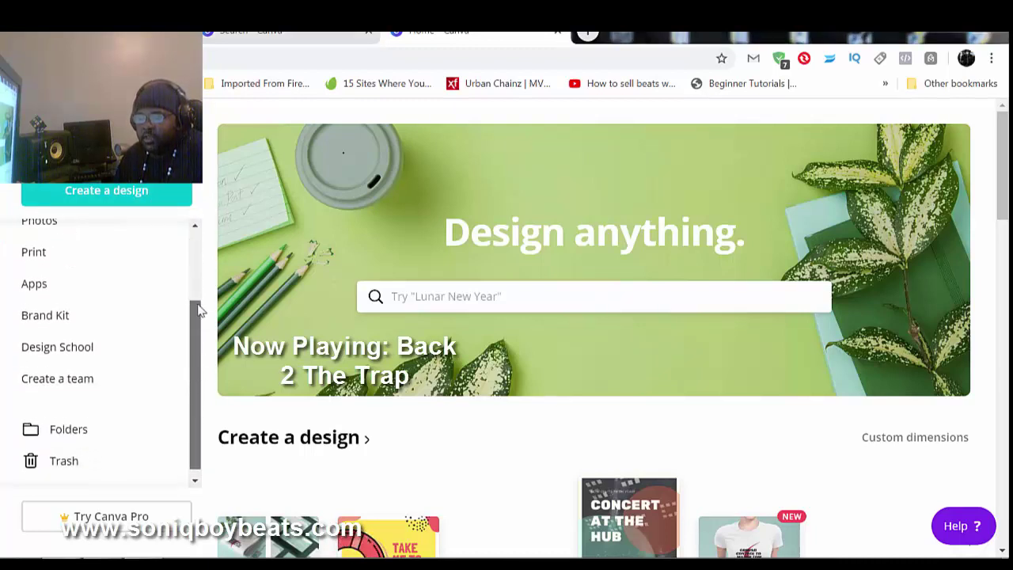
pyautogui.moveTo(199, 311); pyautogui.dragTo(213, 241)
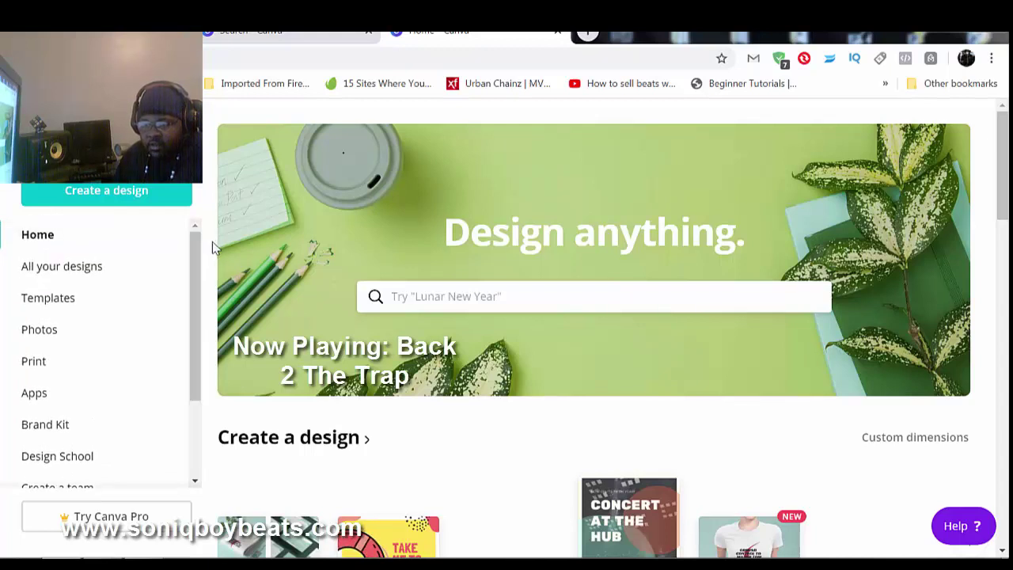
pyautogui.click(108, 275)
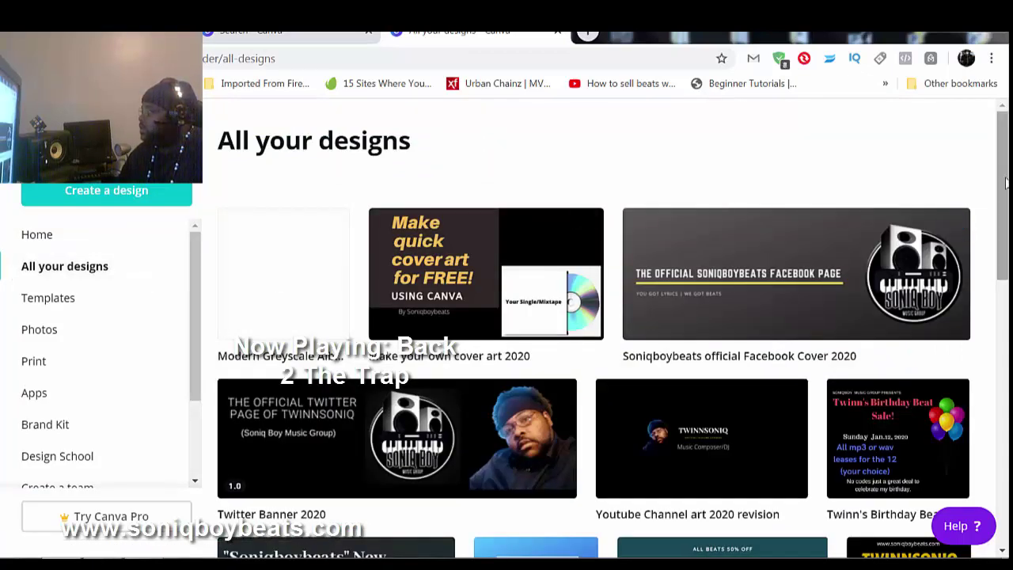
pyautogui.moveTo(1005, 182); pyautogui.dragTo(1003, 229)
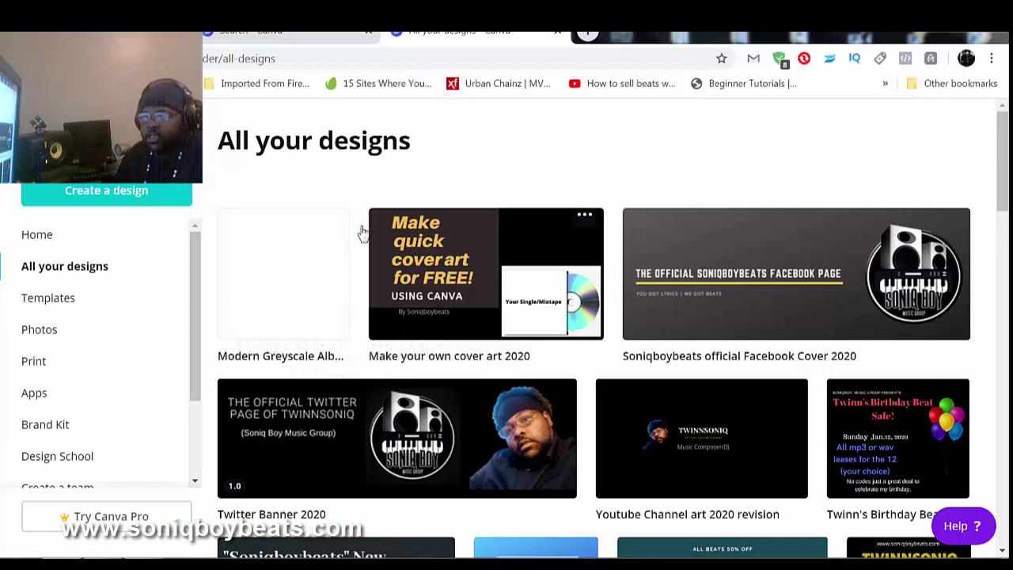
# Step: Start a new design and search the design types for 'Cd Cove'
pyautogui.click(119, 195)
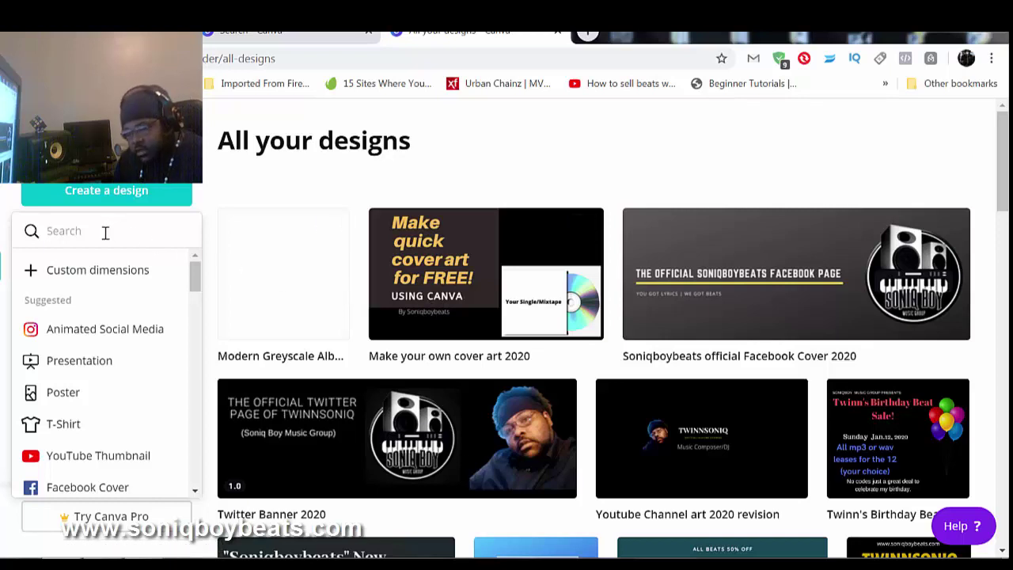
pyautogui.write('Cd C')
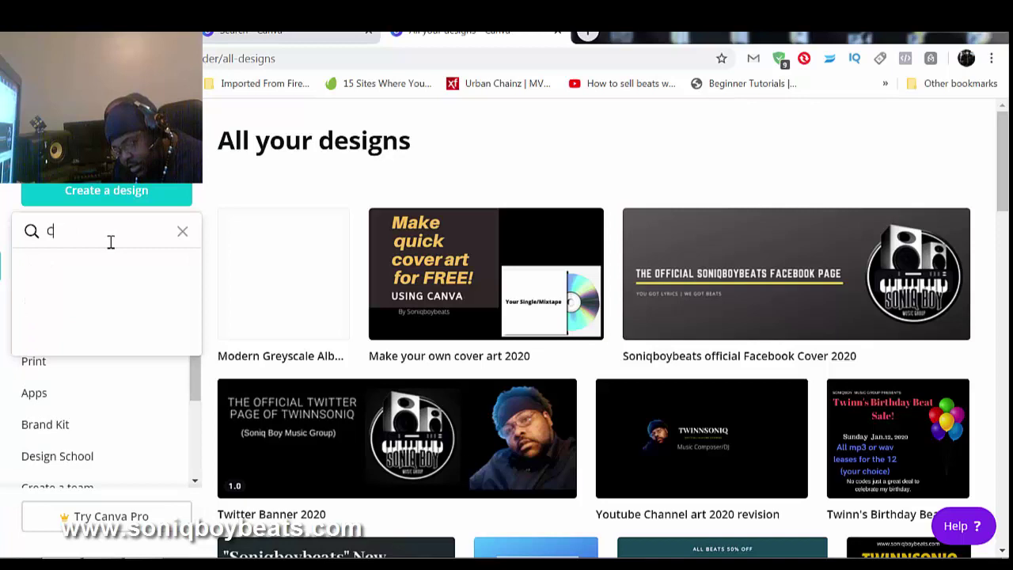
pyautogui.write('o')
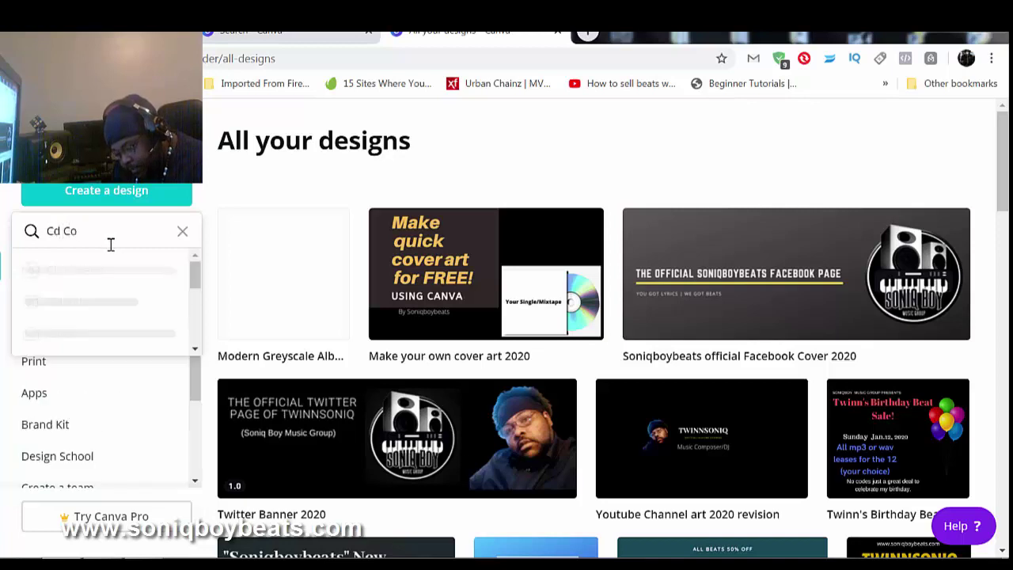
pyautogui.write('ve')
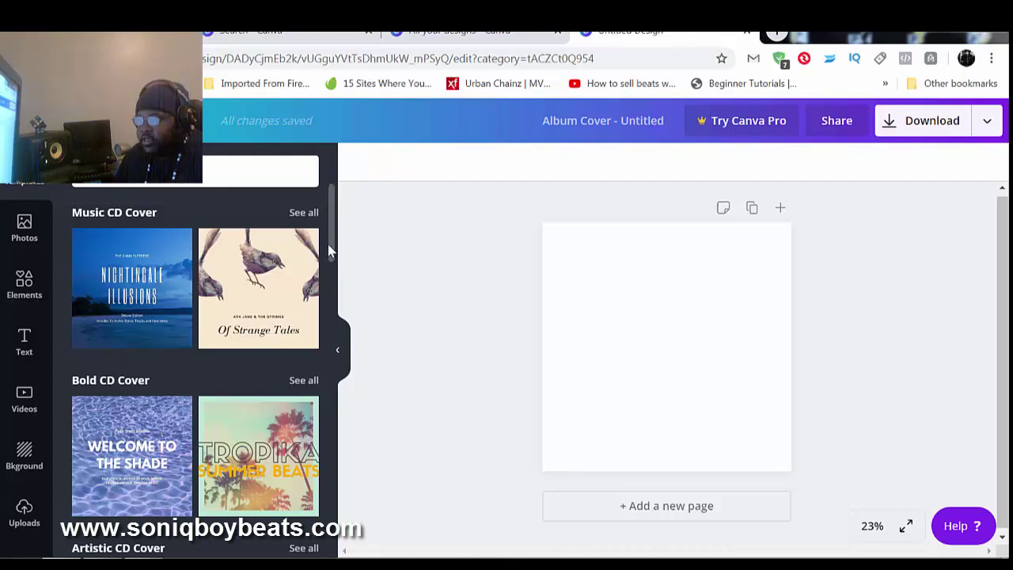
# Step: Apply the black-and-white subway-photo Street Mix template to the new Album Cover
pyautogui.moveTo(327, 244); pyautogui.dragTo(364, 463)
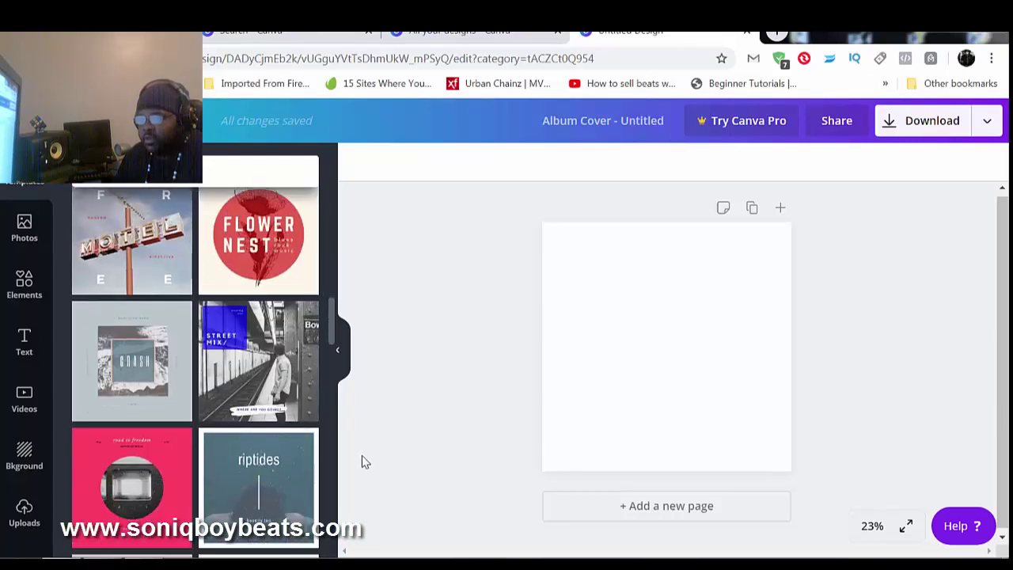
pyautogui.click(251, 390)
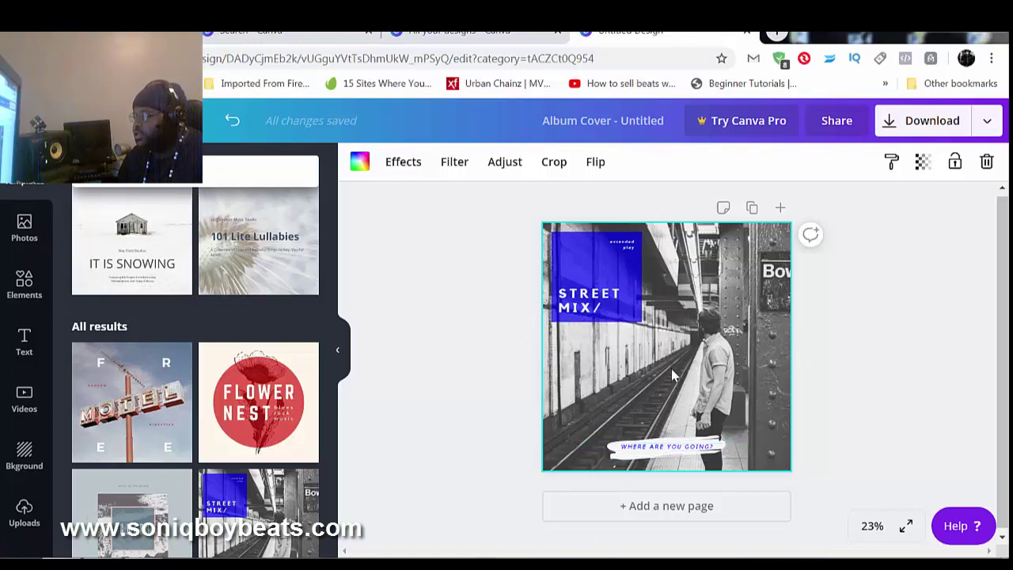
# Step: Delete the STREET MIX/ title, the extended play text and the blue rectangle
pyautogui.click(589, 311)
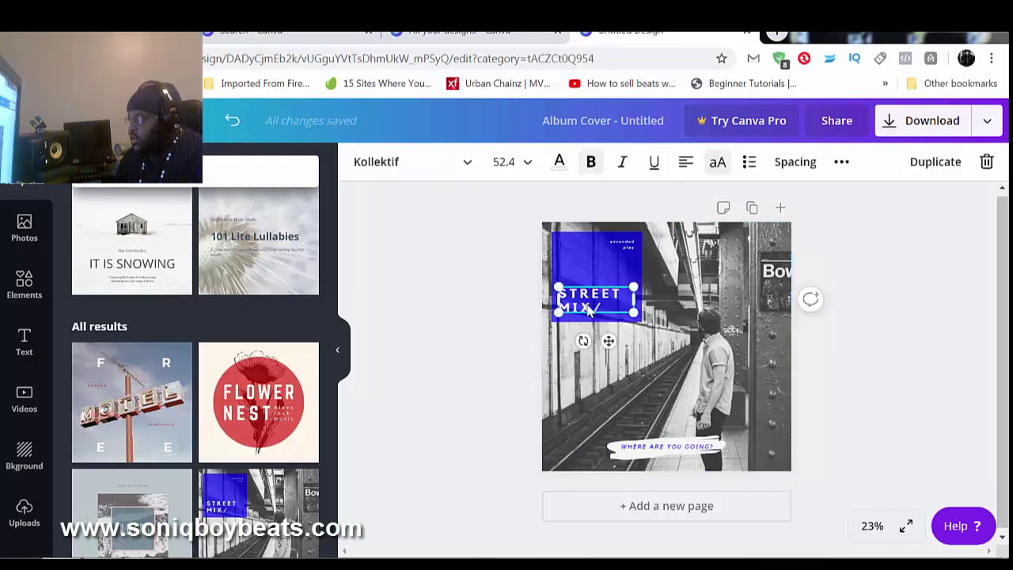
pyautogui.press('Delete')
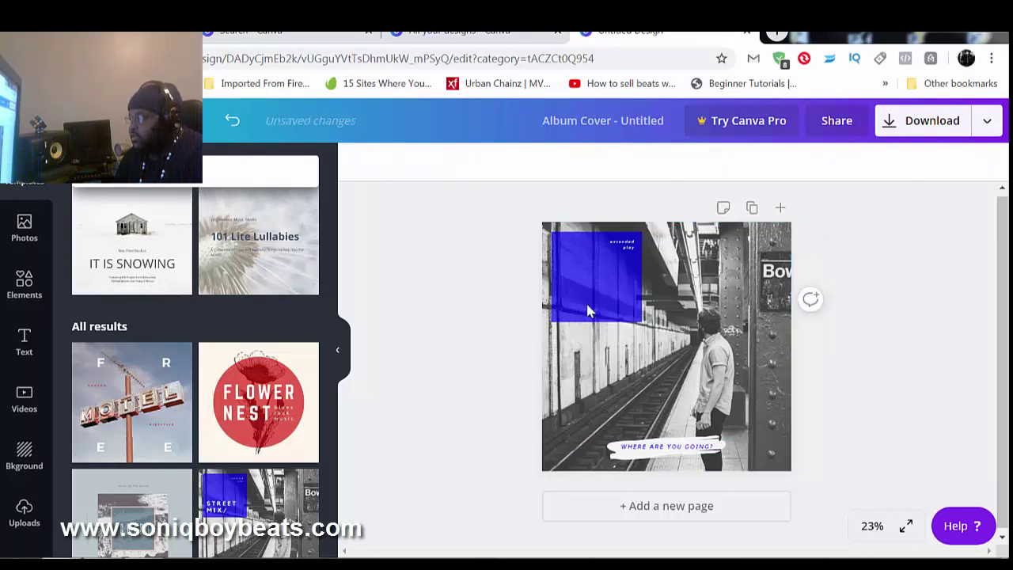
pyautogui.click(622, 247)
pyautogui.press('Delete')
pyautogui.click(625, 264)
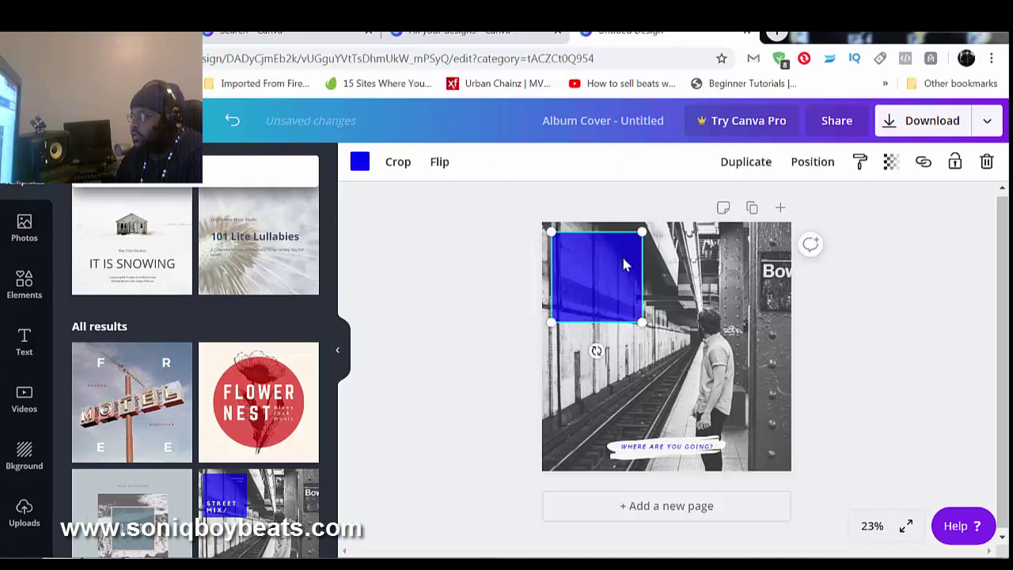
pyautogui.press('Delete')
# Step: Delete the WHERE ARE YOU GOING? text, the white brush stroke and the subway photo
pyautogui.click(675, 433)
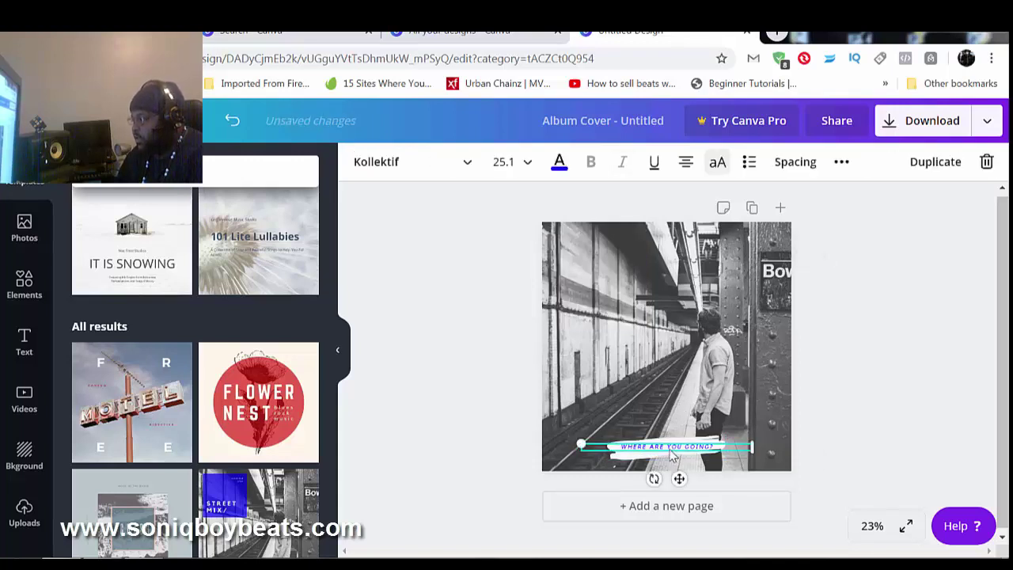
pyautogui.press('Delete')
pyautogui.click(664, 452)
pyautogui.press('Delete')
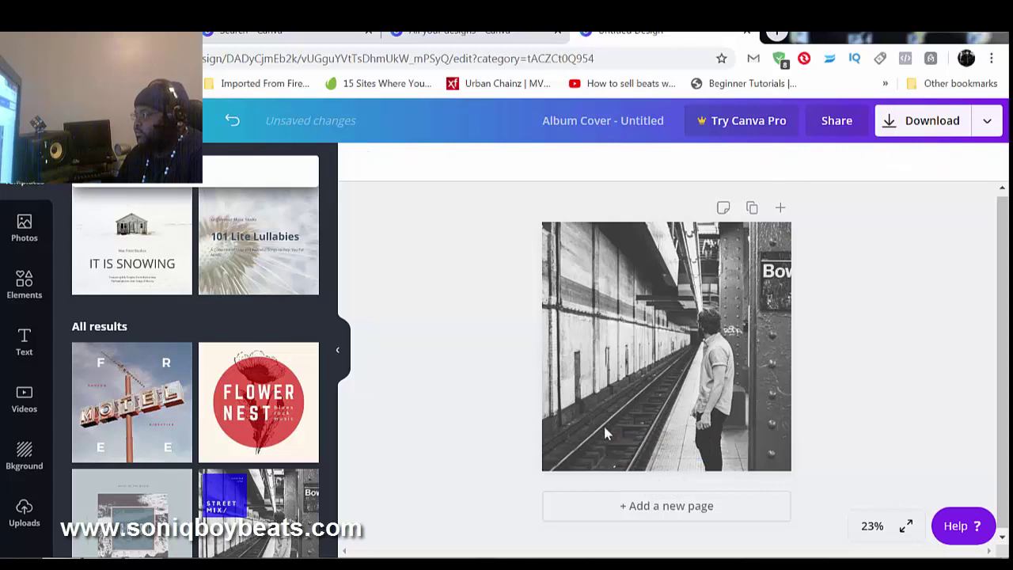
pyautogui.click(672, 369)
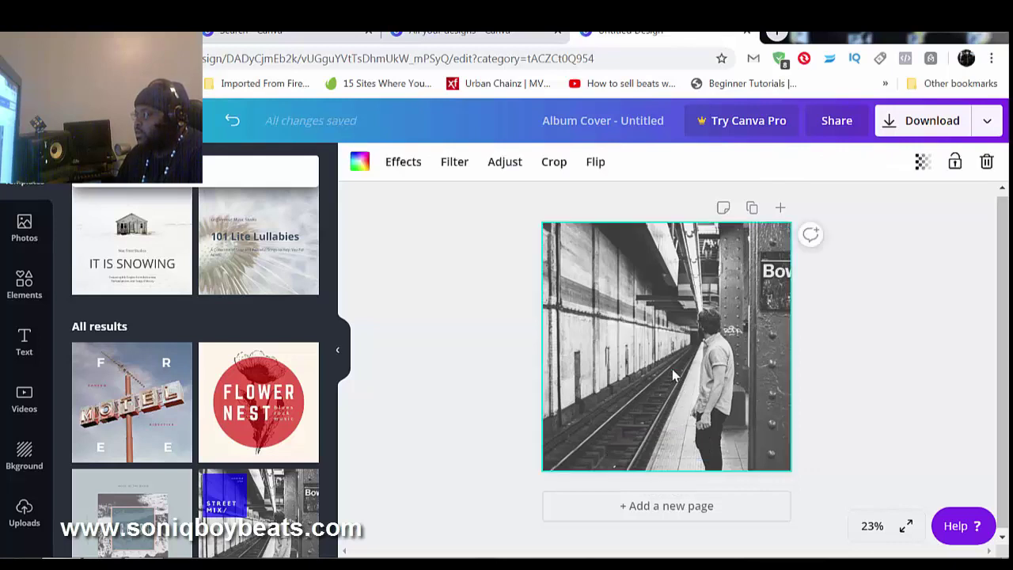
pyautogui.press('Delete')
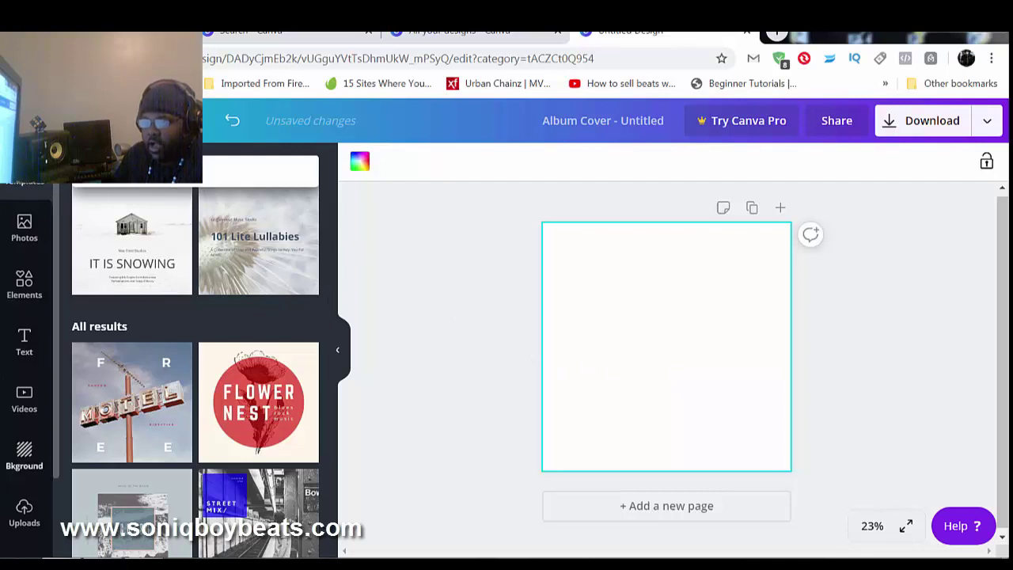
# Step: Add the dark headphones photo from Uploads and enlarge it to about 1,196 × 857
pyautogui.click(23, 508)
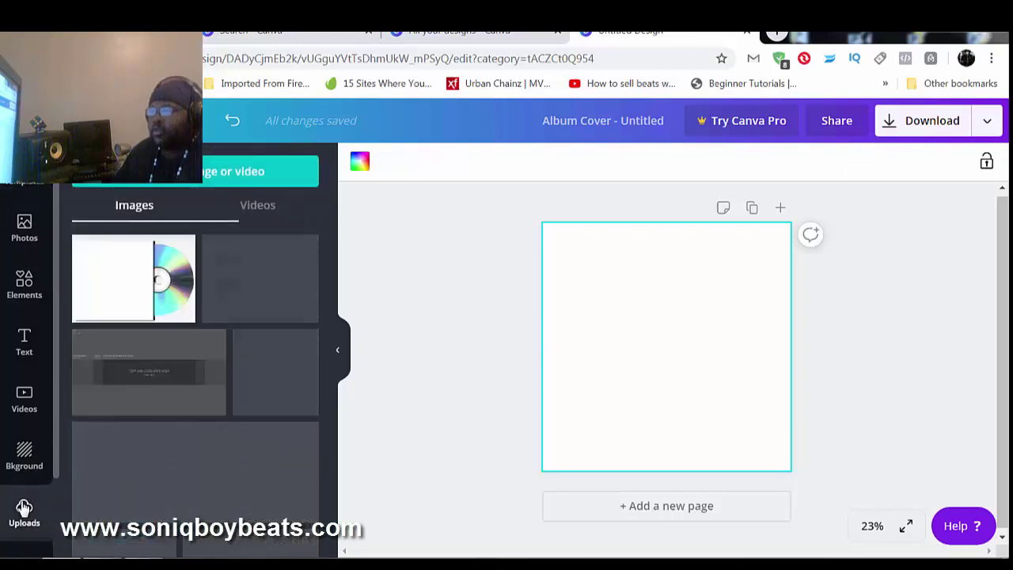
pyautogui.click(338, 358)
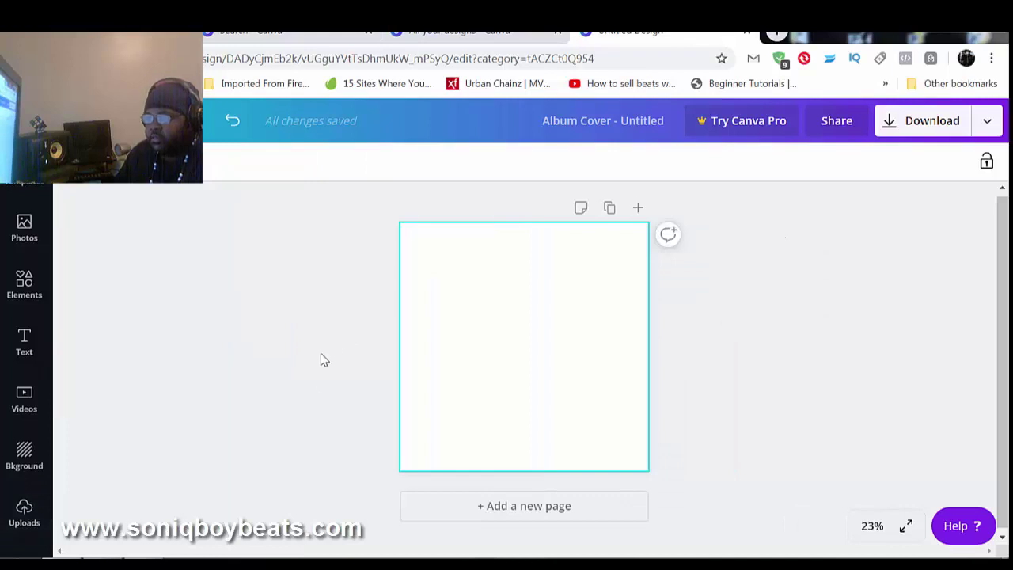
pyautogui.click(22, 510)
pyautogui.scroll(-1, 326, 368)
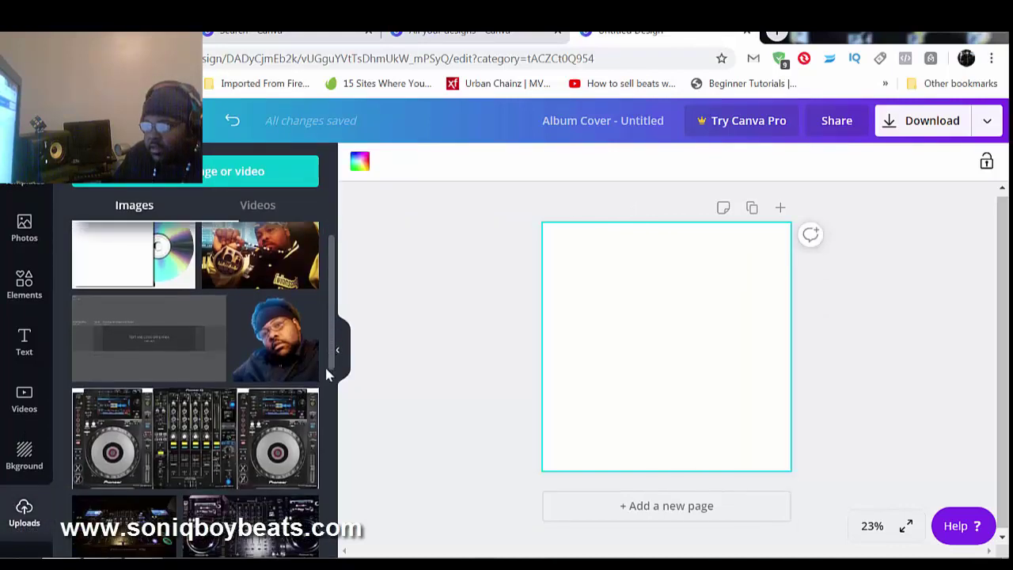
pyautogui.scroll(-5, 324, 364)
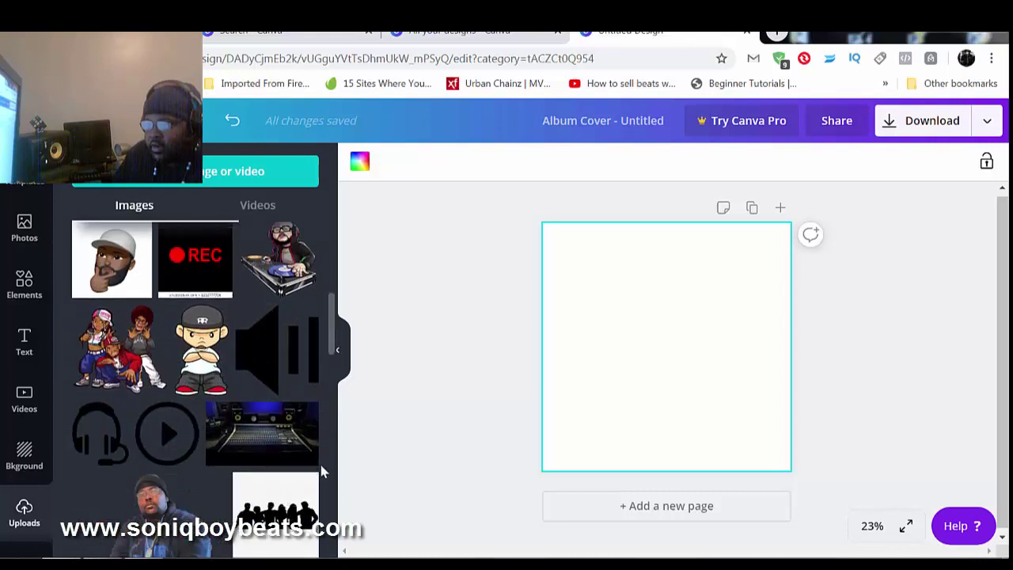
pyautogui.scroll(-5, 321, 475)
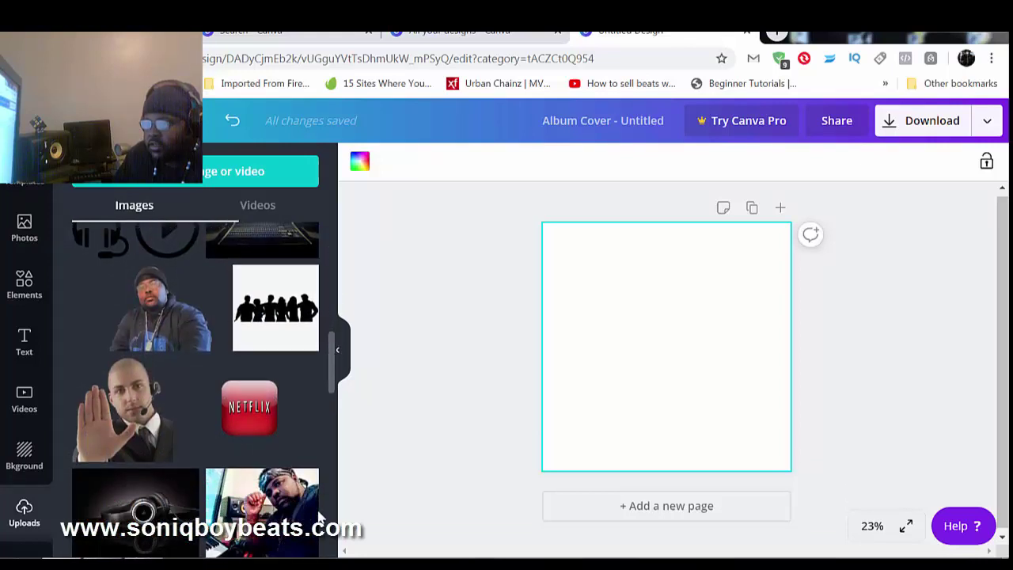
pyautogui.scroll(-4, 319, 521)
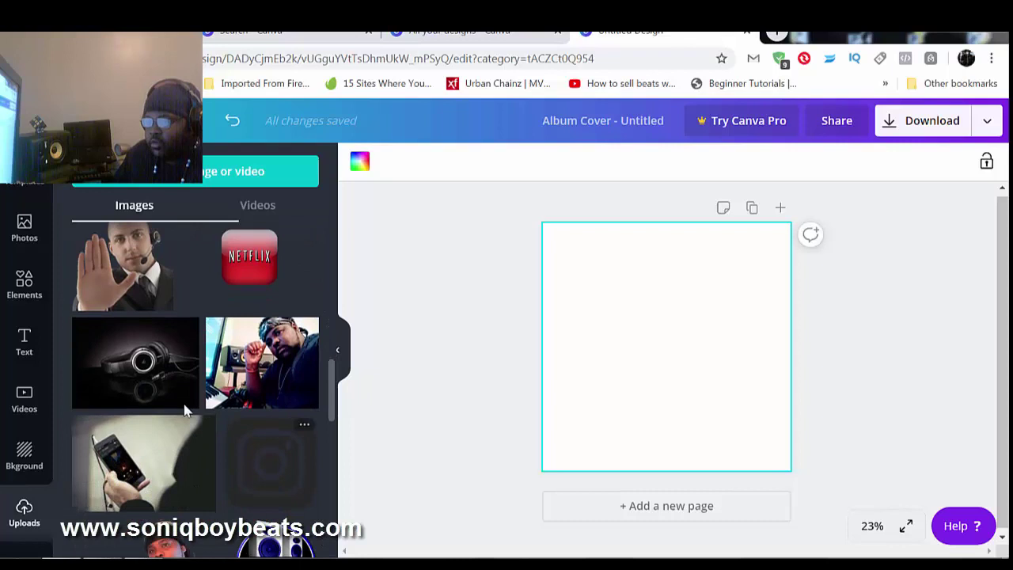
pyautogui.click(161, 366)
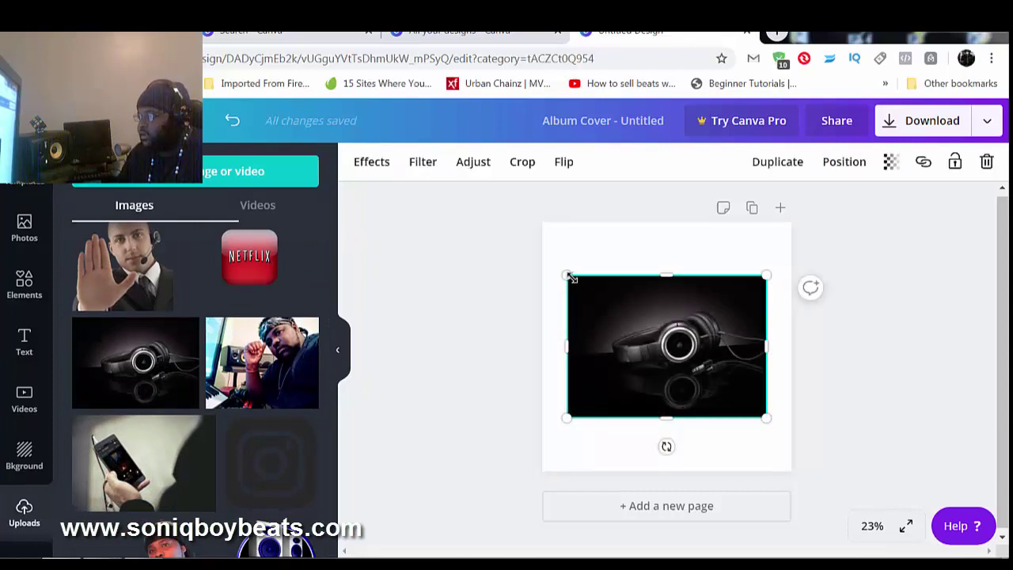
pyautogui.moveTo(570, 274); pyautogui.dragTo(558, 263)
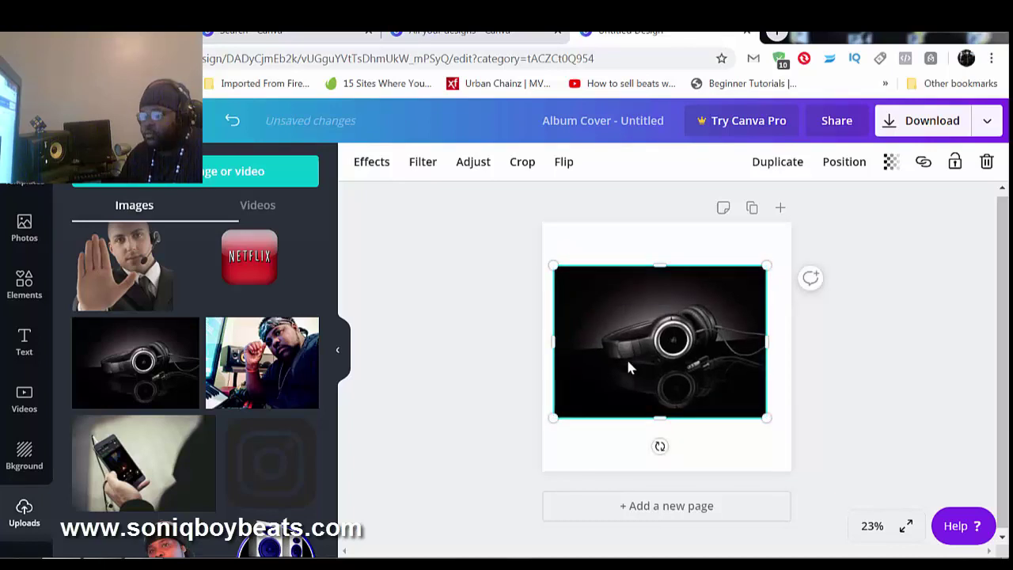
# Step: Set the page background colour to solid black
pyautogui.click(32, 459)
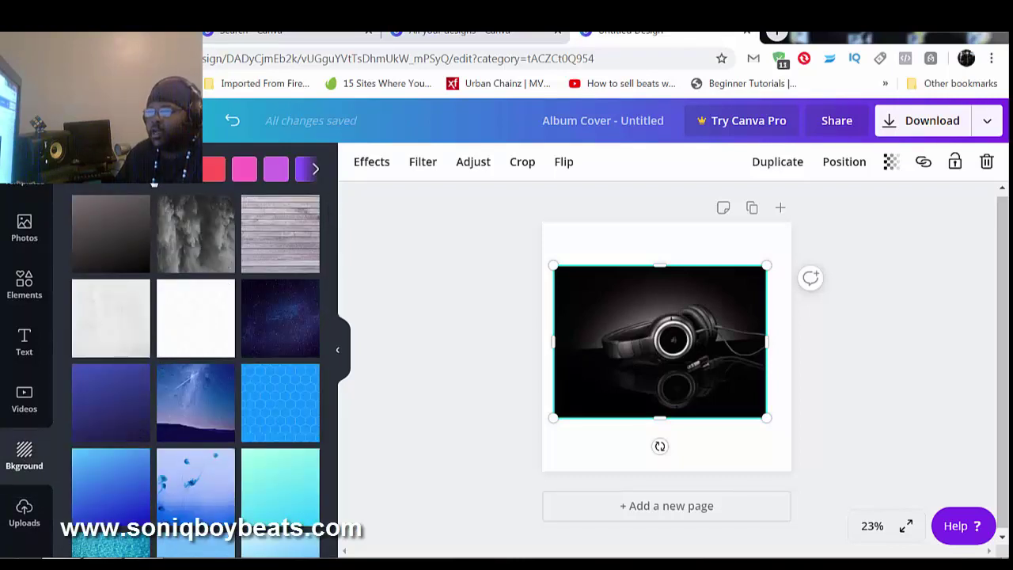
pyautogui.click(317, 172)
pyautogui.click(312, 169)
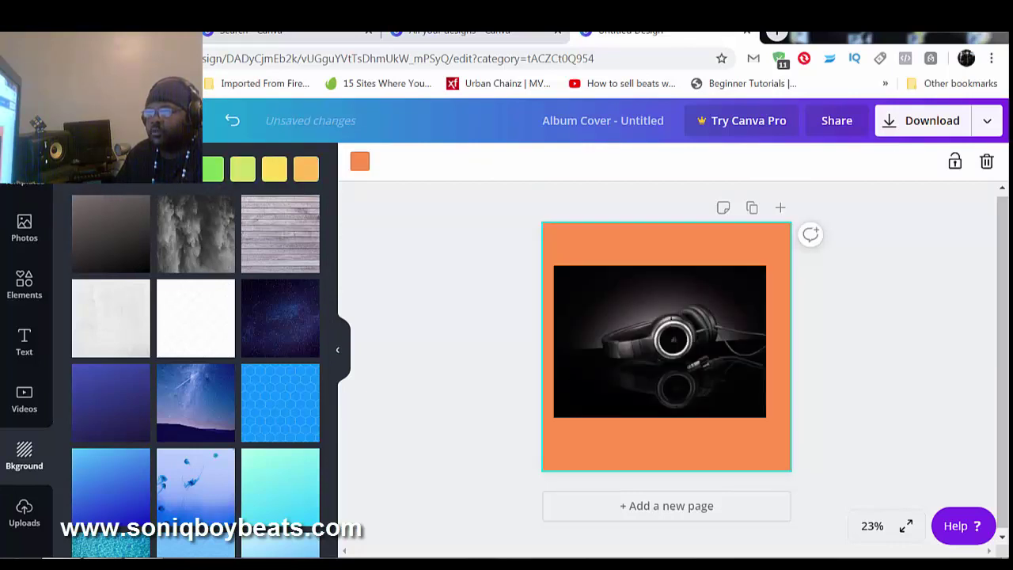
pyautogui.click(315, 168)
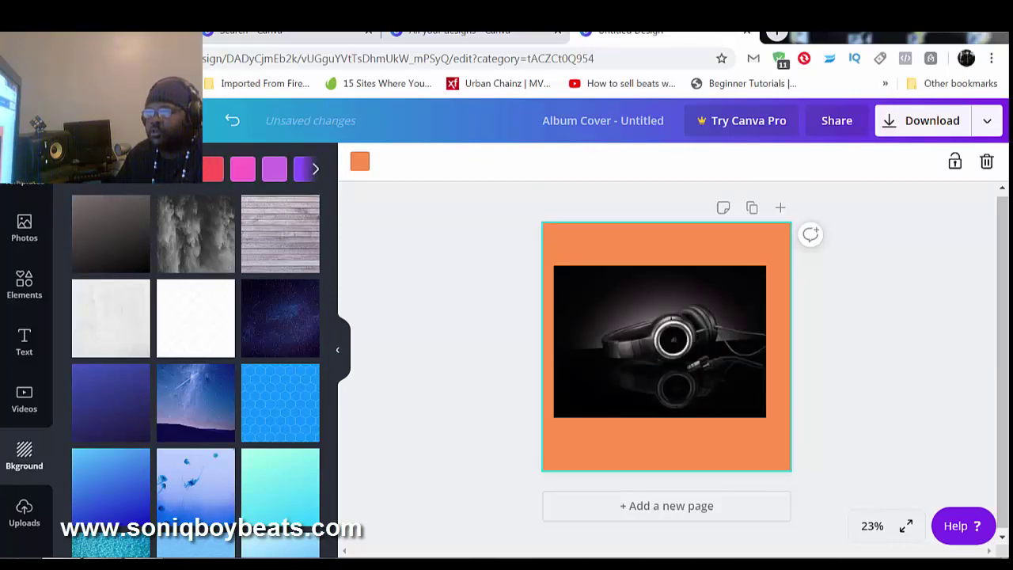
pyautogui.click(149, 183)
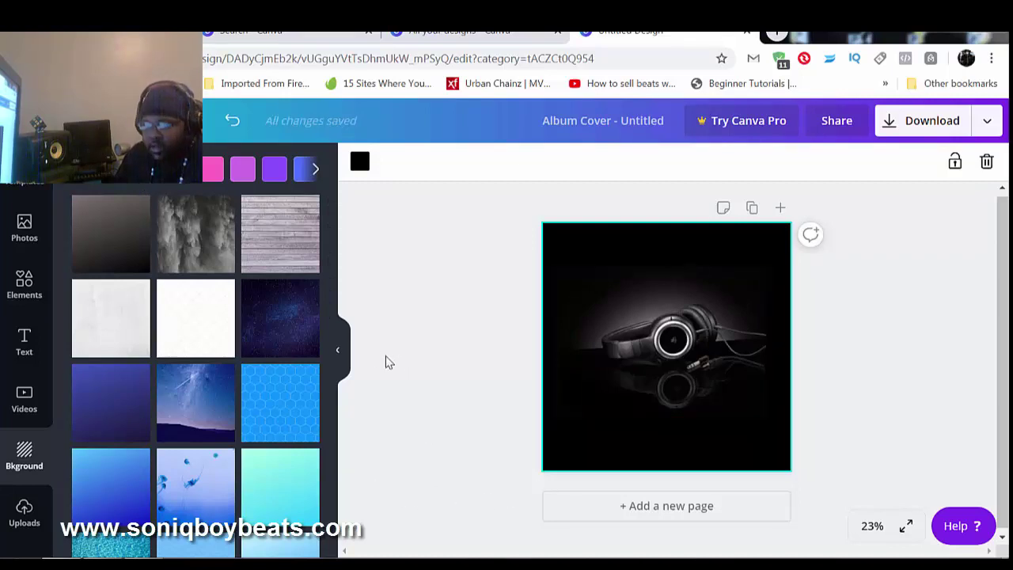
pyautogui.click(27, 358)
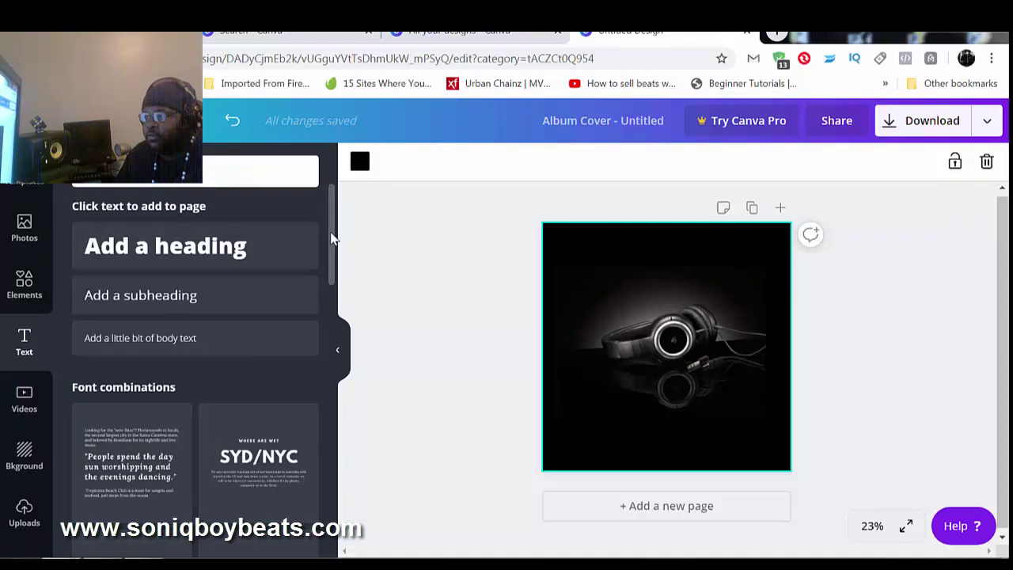
# Step: Add a heading, enlarge it and move it toward the top of the cover
pyautogui.moveTo(333, 237)
pyautogui.mouseDown()
pyautogui.moveTo(331, 411)
pyautogui.moveTo(326, 350)
pyautogui.moveTo(342, 327)
pyautogui.moveTo(340, 267)
pyautogui.moveTo(327, 253)
pyautogui.moveTo(334, 229)
pyautogui.mouseUp()
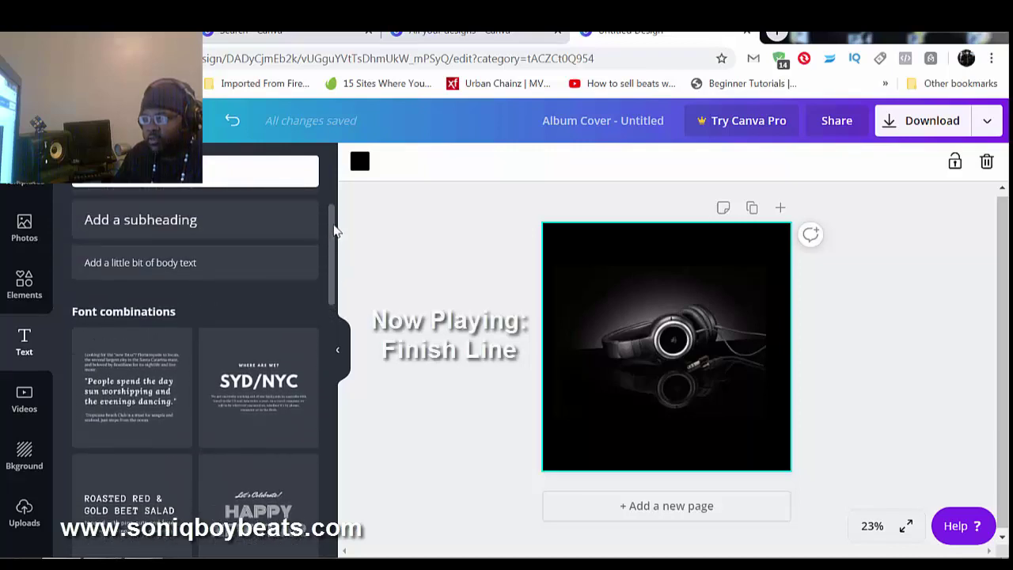
pyautogui.scroll(1, 334, 230)
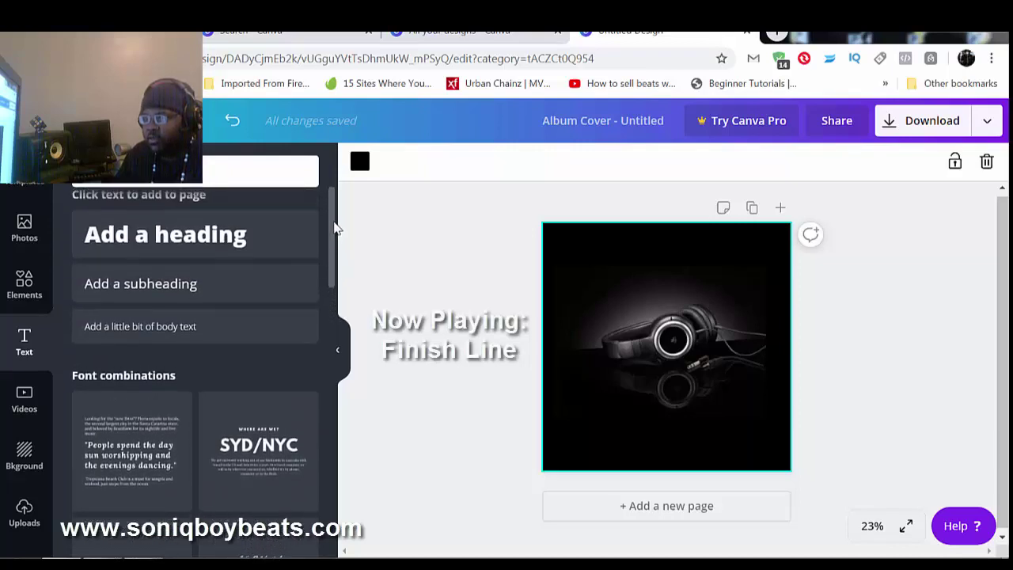
pyautogui.click(224, 246)
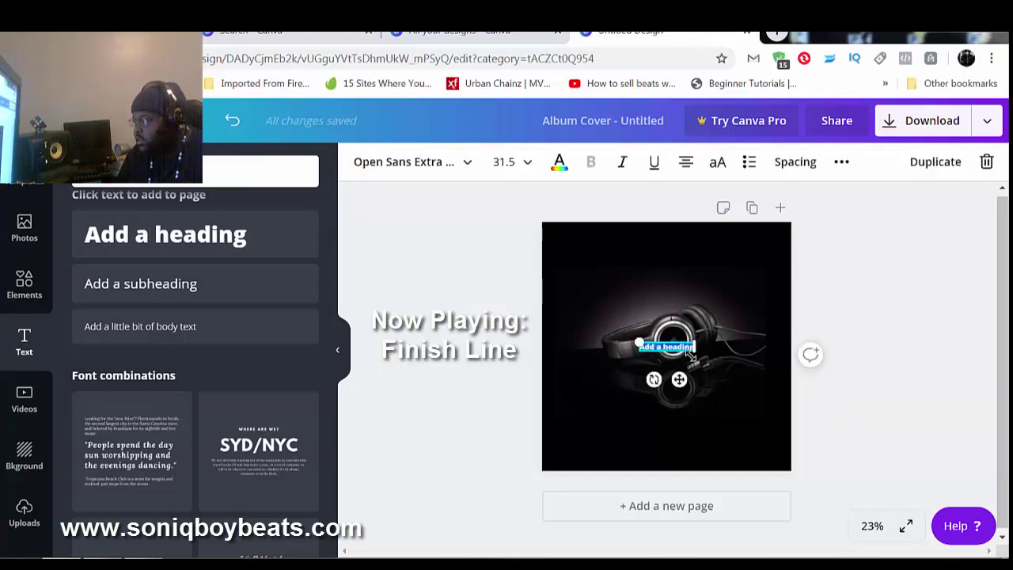
pyautogui.moveTo(623, 331); pyautogui.dragTo(557, 328)
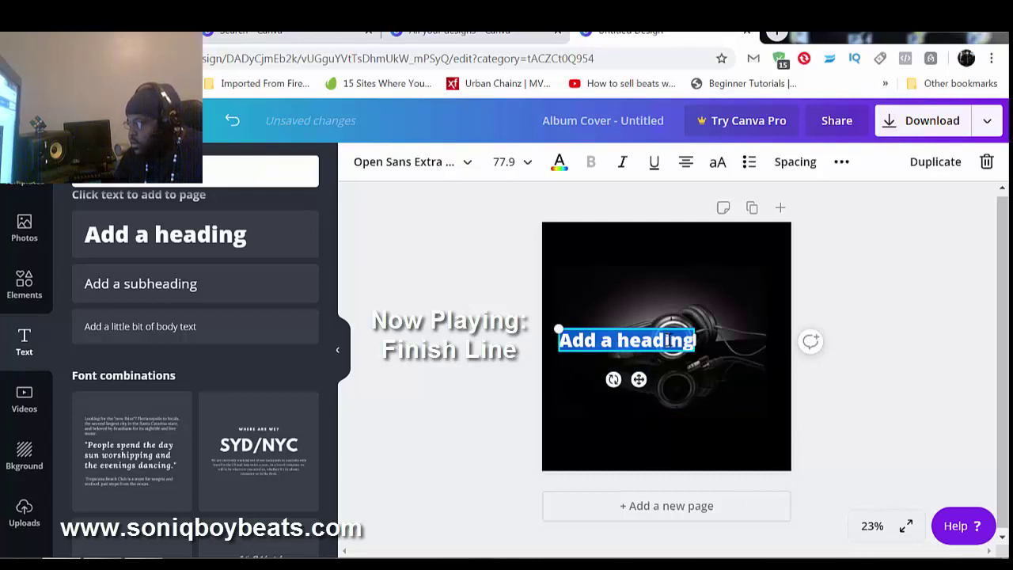
pyautogui.moveTo(634, 324); pyautogui.dragTo(633, 237)
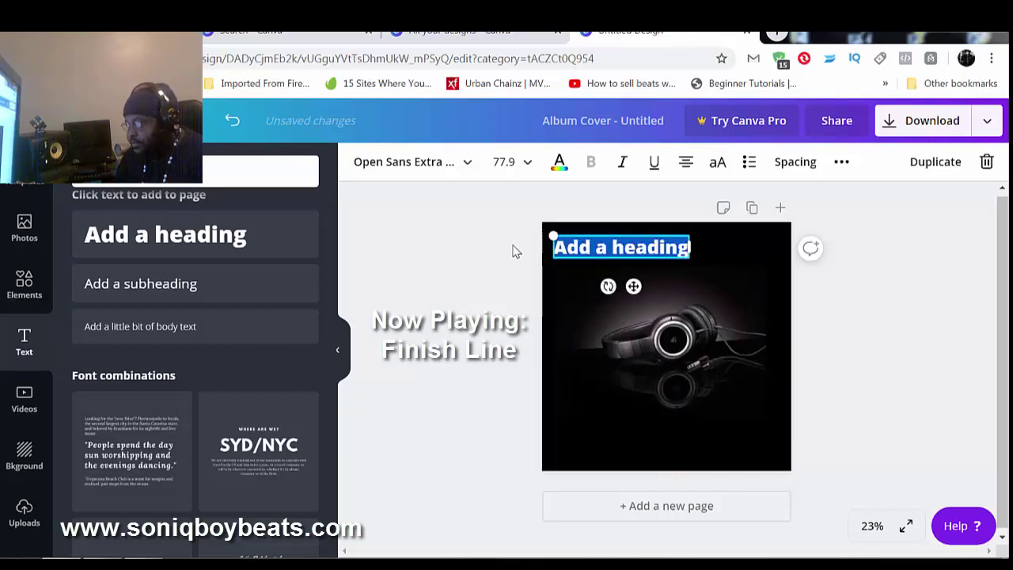
# Step: Change the heading to TWINNSONIQ on one line and place it at the top-left
pyautogui.press('BackSpace')
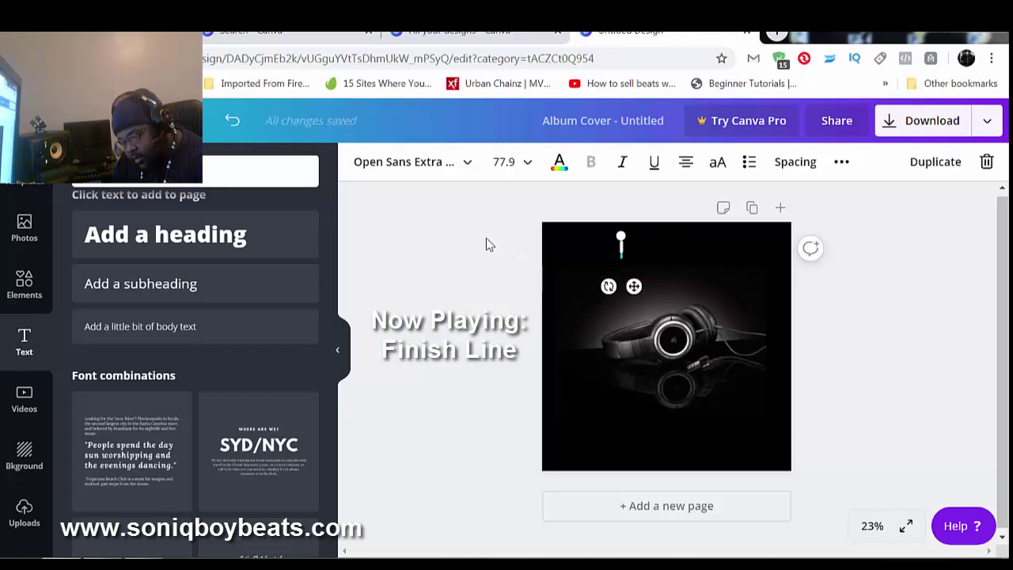
pyautogui.write('TWINNSON')
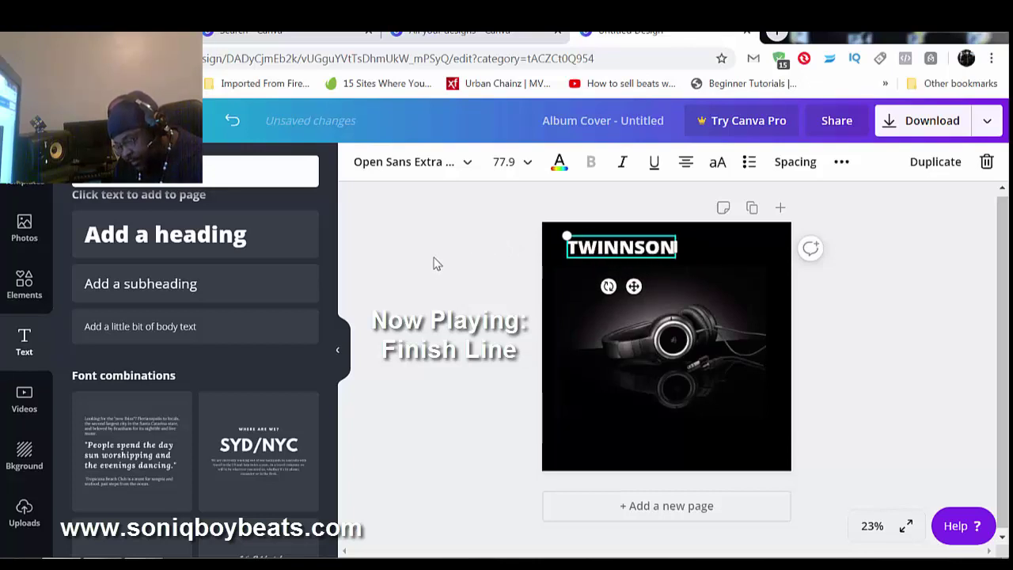
pyautogui.press('Return')
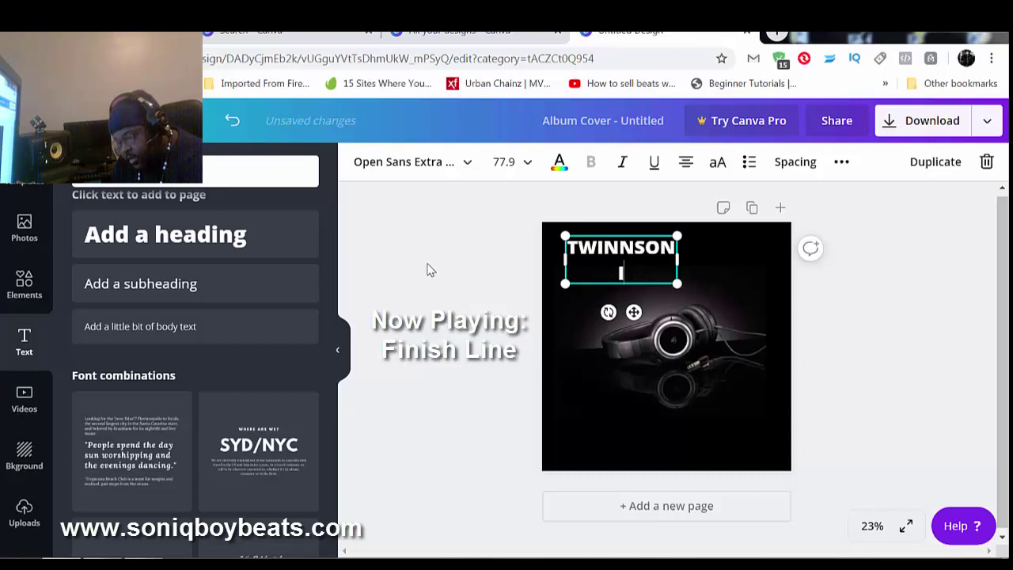
pyautogui.write('IQ')
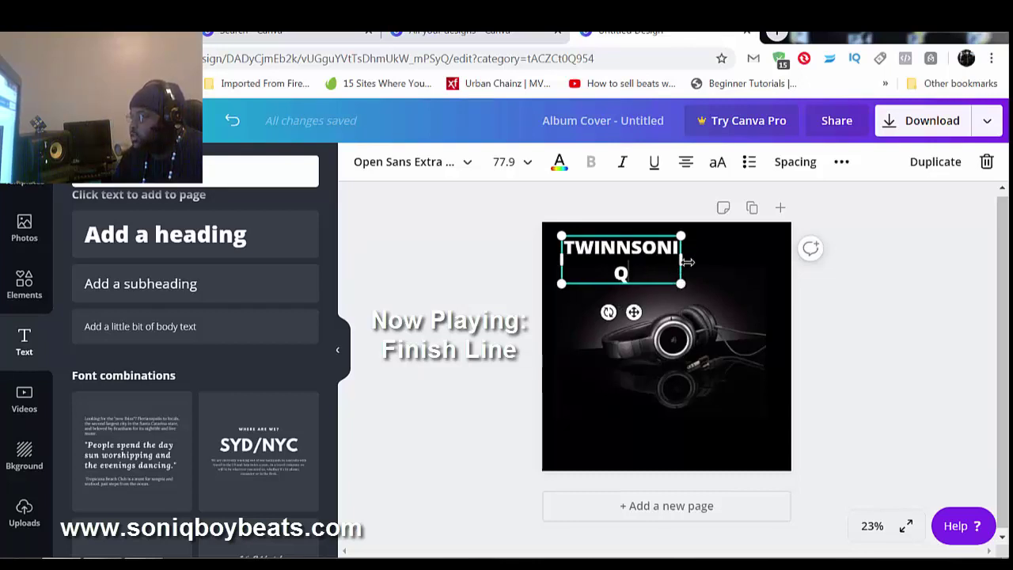
pyautogui.moveTo(709, 269); pyautogui.dragTo(720, 261)
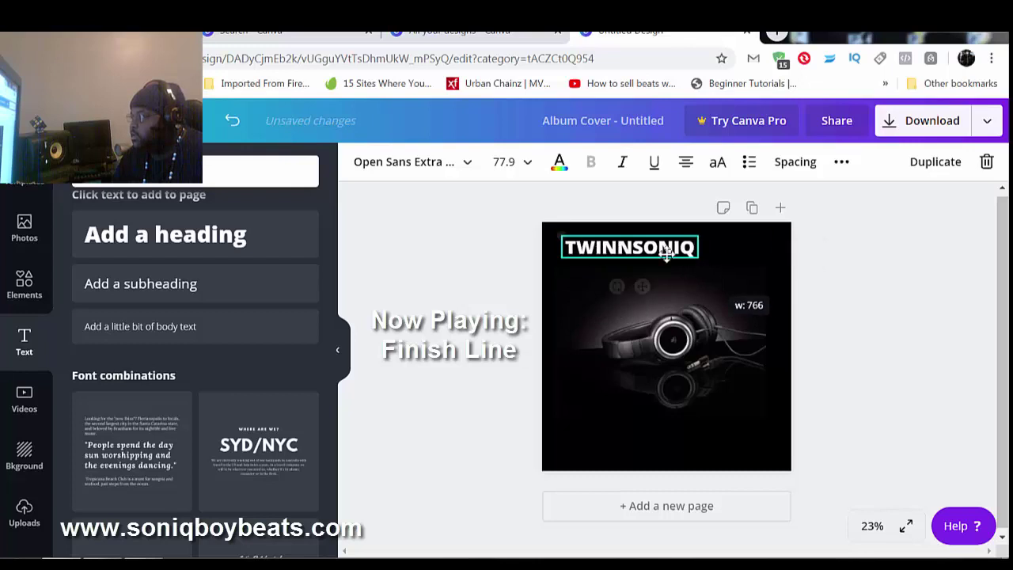
pyautogui.click(621, 232)
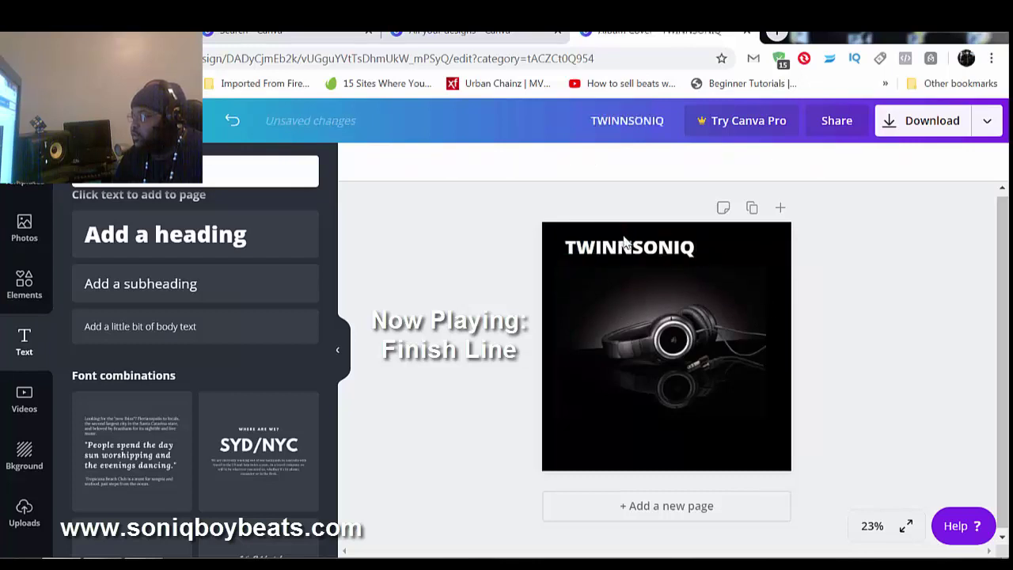
pyautogui.moveTo(624, 241)
pyautogui.mouseDown()
pyautogui.moveTo(592, 230)
pyautogui.moveTo(617, 236)
pyautogui.moveTo(596, 235)
pyautogui.moveTo(615, 236)
pyautogui.moveTo(588, 264)
pyautogui.moveTo(615, 242)
pyautogui.mouseUp()
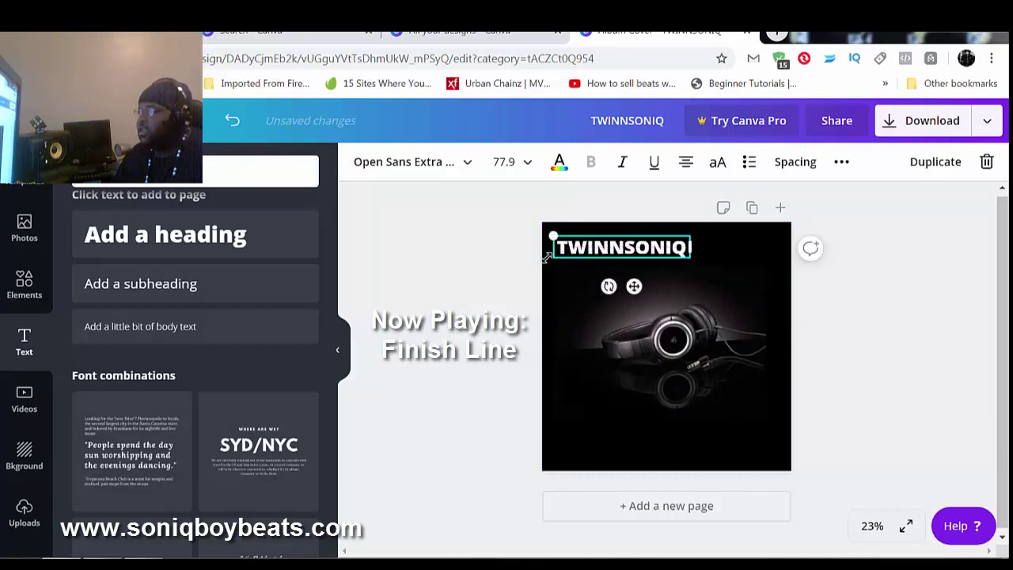
pyautogui.click(508, 252)
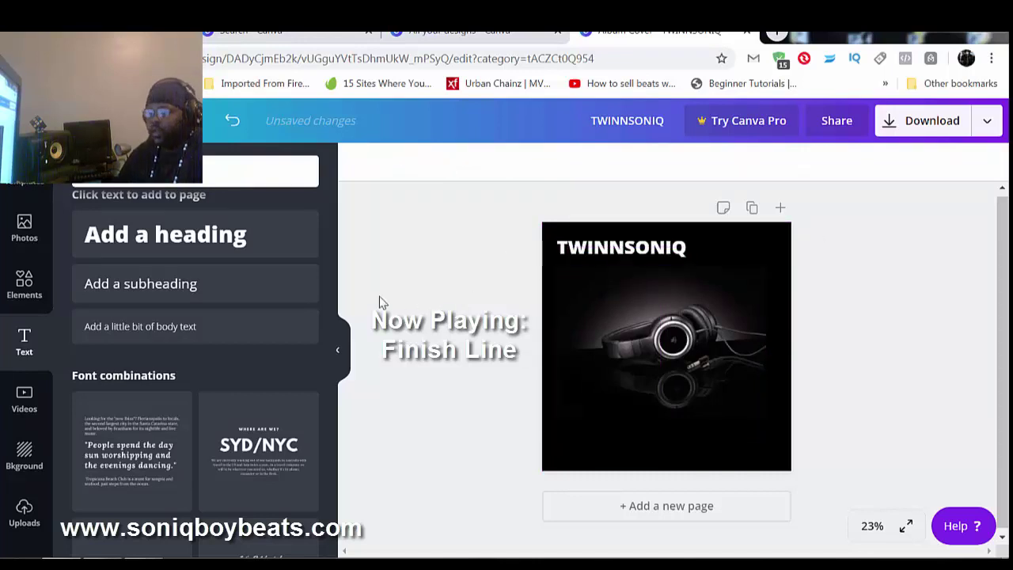
# Step: Add an enlarged subheading near the lower right and replace its placeholder wording
pyautogui.click(175, 284)
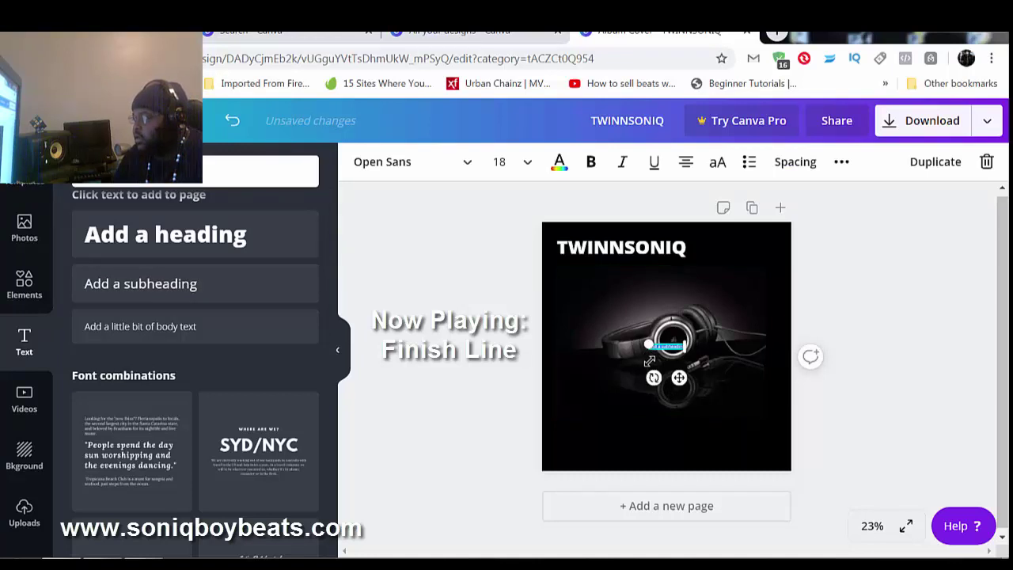
pyautogui.moveTo(648, 345); pyautogui.dragTo(532, 353)
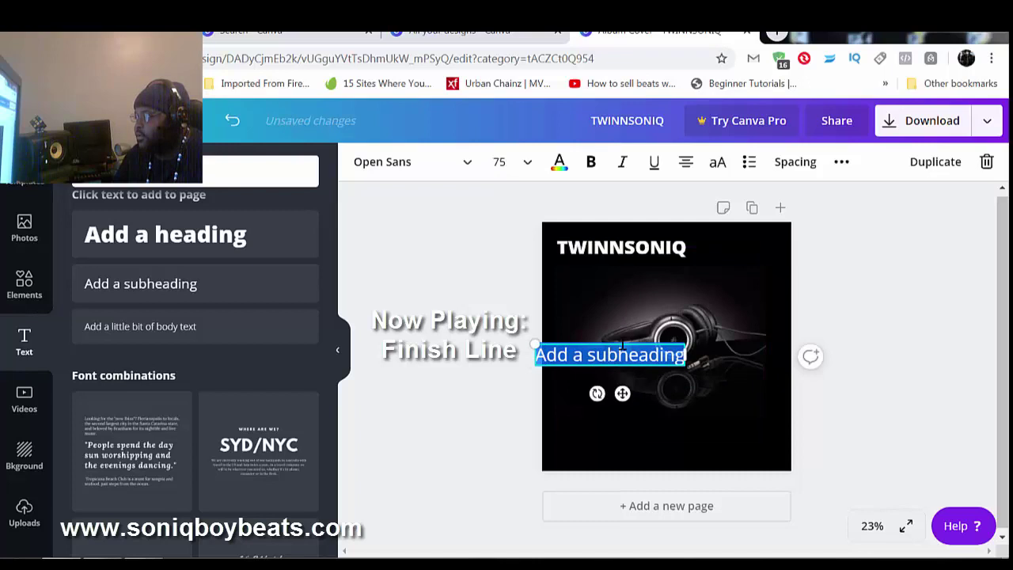
pyautogui.moveTo(633, 346); pyautogui.dragTo(698, 414)
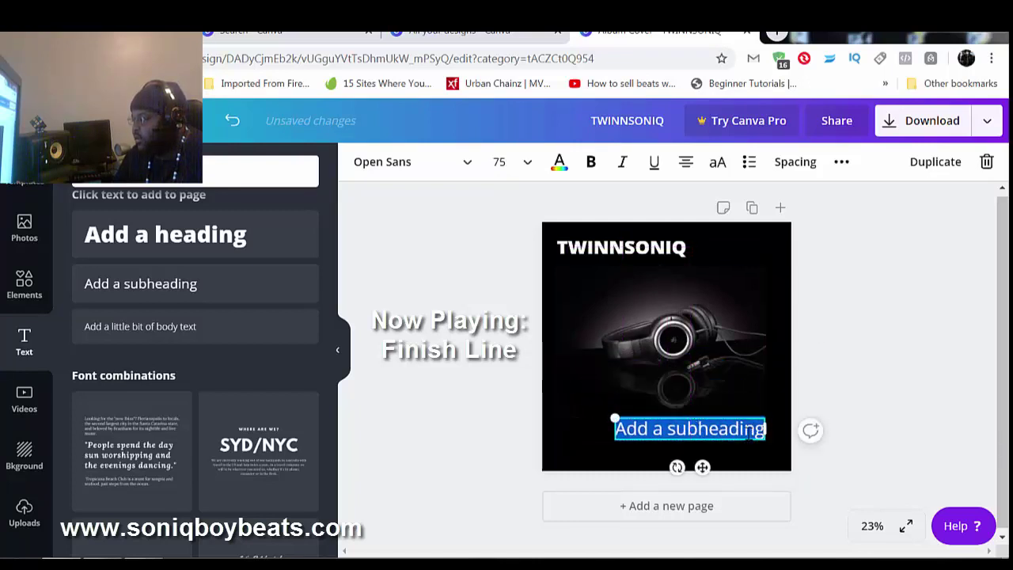
pyautogui.click(653, 429)
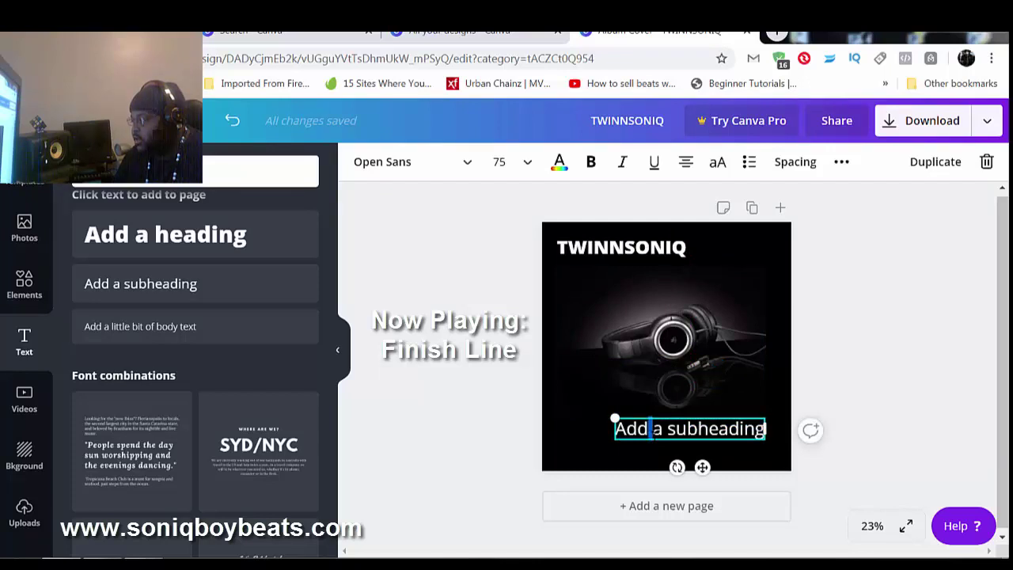
pyautogui.moveTo(654, 429); pyautogui.dragTo(766, 437)
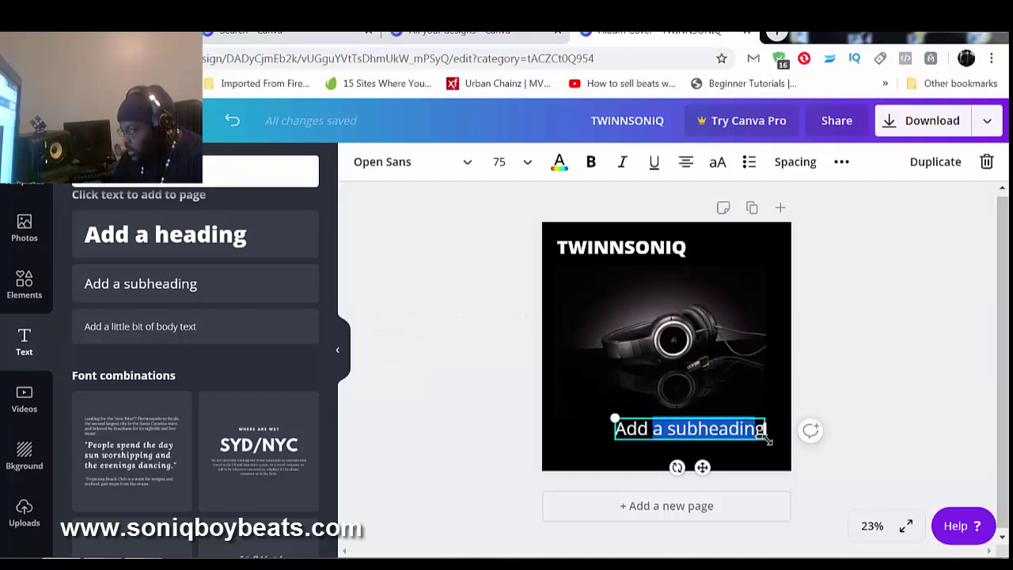
pyautogui.write('g')
pyautogui.click(705, 429)
pyautogui.press('BackSpace')
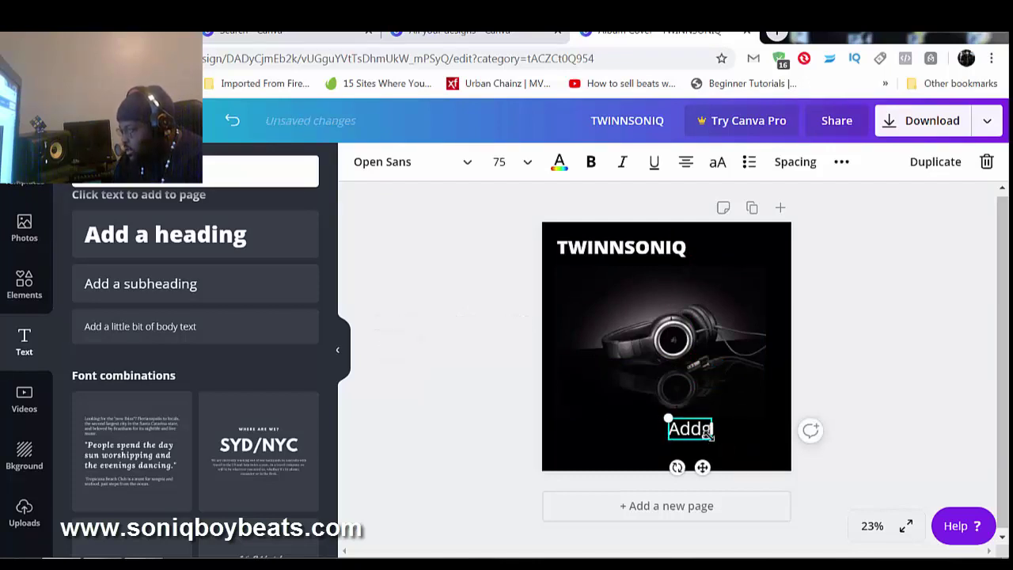
pyautogui.press('BackSpace')
pyautogui.press('BackSpace')
pyautogui.press('BackSpace')
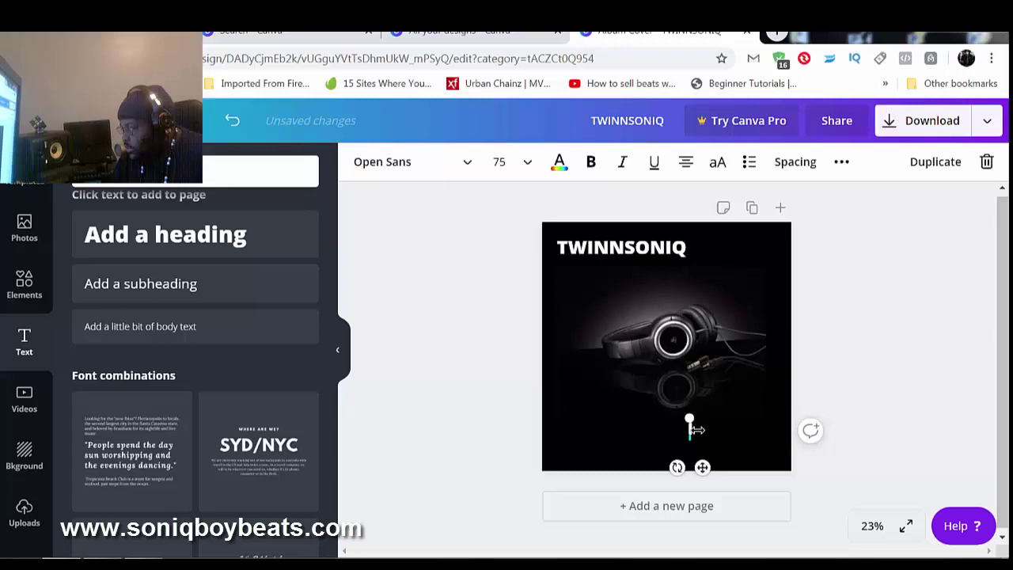
pyautogui.moveTo(688, 428); pyautogui.dragTo(766, 429)
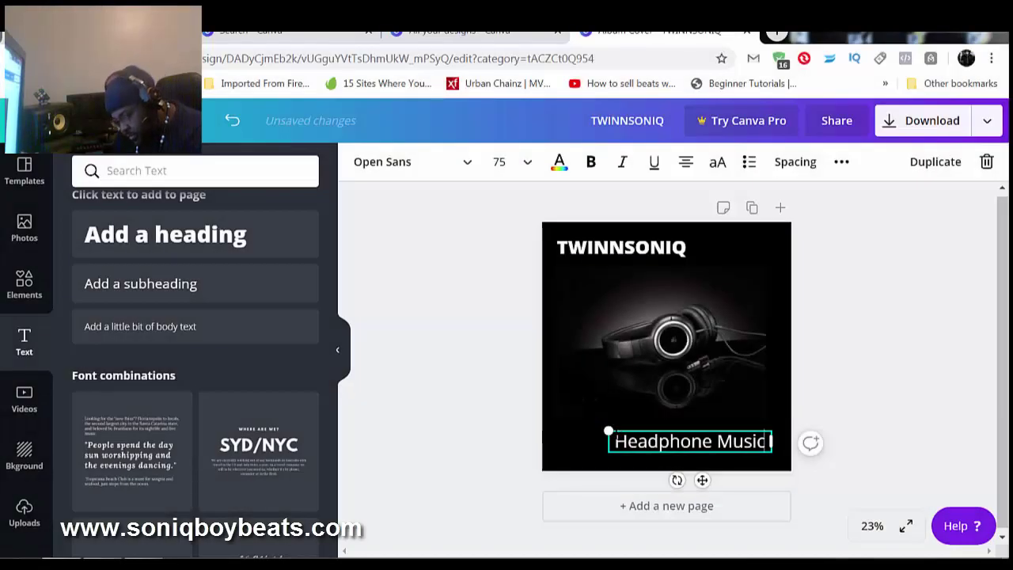
# Step: Wrap "Headphone Music" in quotation marks, widen its box and nudge it left and up
pyautogui.write('"')
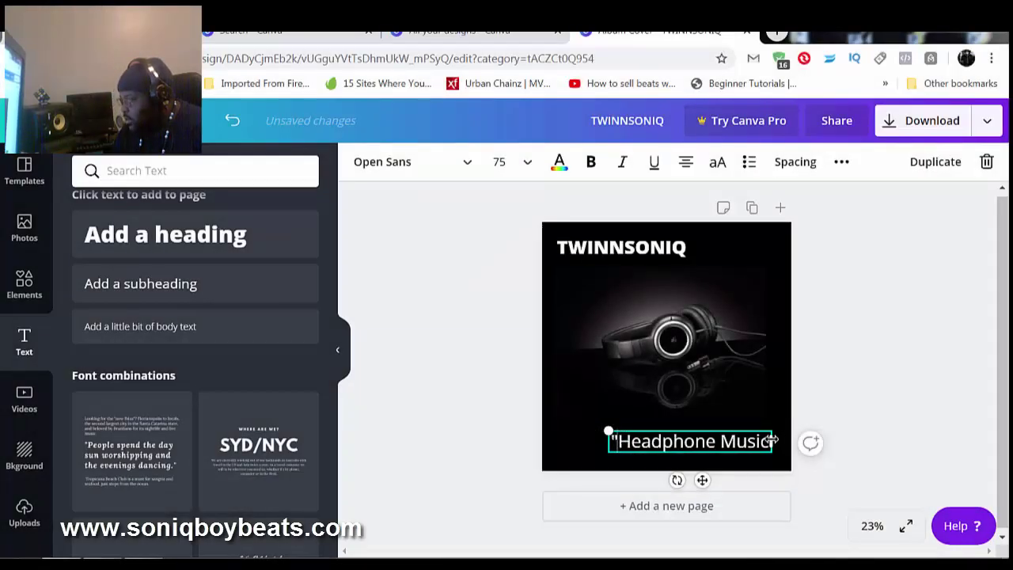
pyautogui.moveTo(772, 440); pyautogui.dragTo(789, 440)
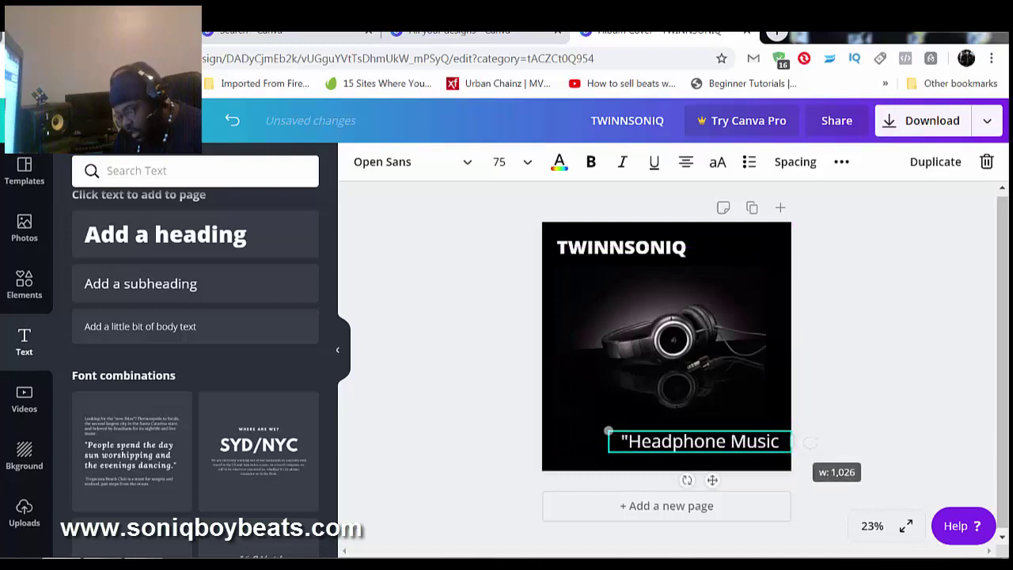
pyautogui.write('"')
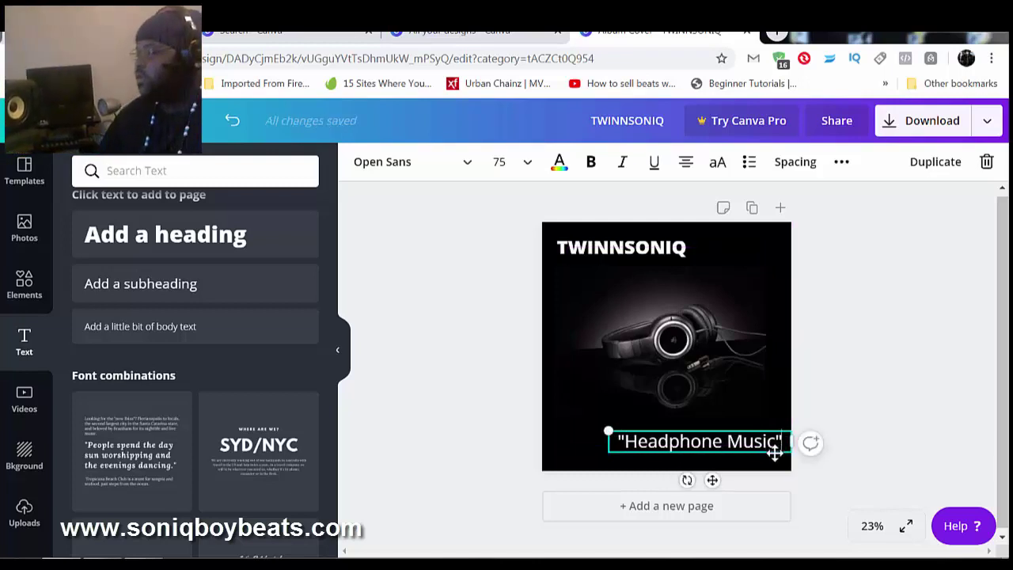
pyautogui.click(846, 387)
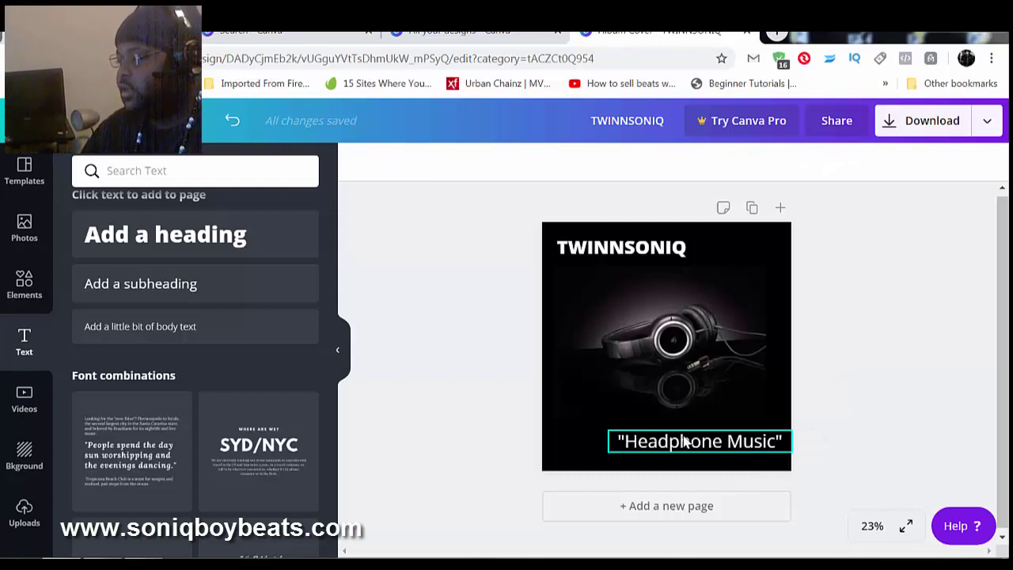
pyautogui.moveTo(685, 440); pyautogui.dragTo(661, 435)
pyautogui.click(425, 346)
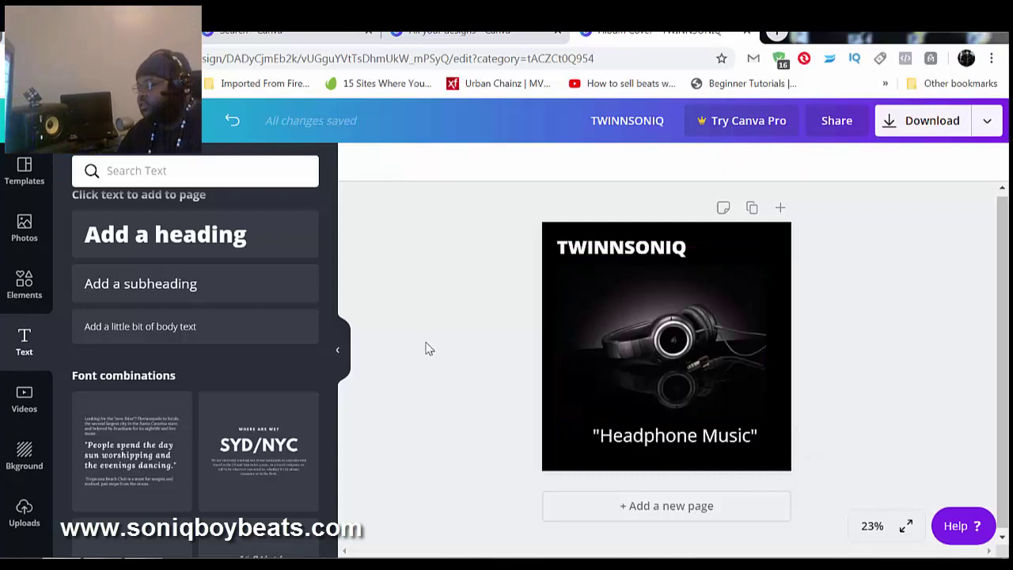
# Step: Move the TWINNSONIQ title against the cover's left edge
pyautogui.click(644, 268)
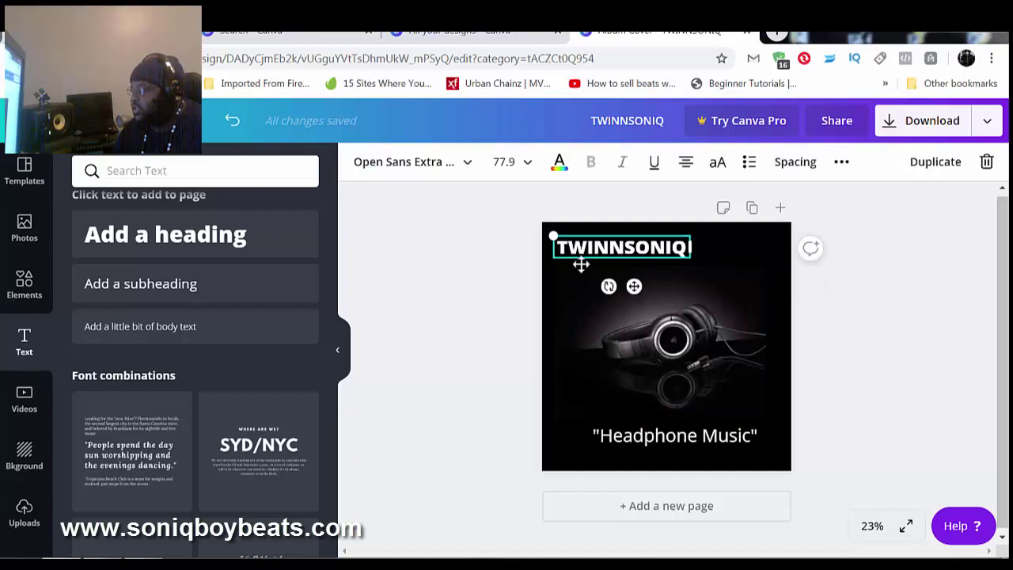
pyautogui.moveTo(578, 262); pyautogui.dragTo(550, 279)
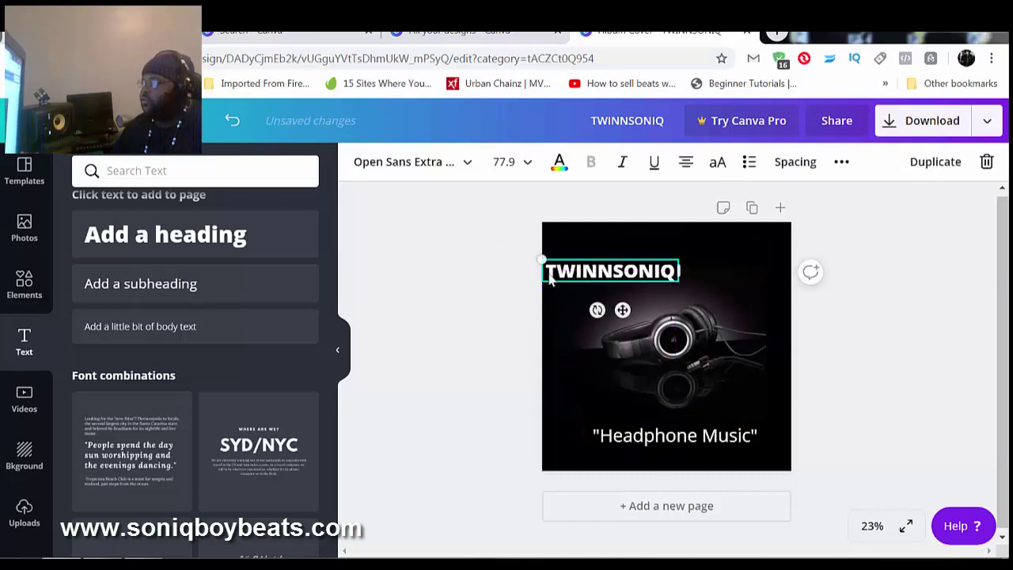
pyautogui.click(476, 288)
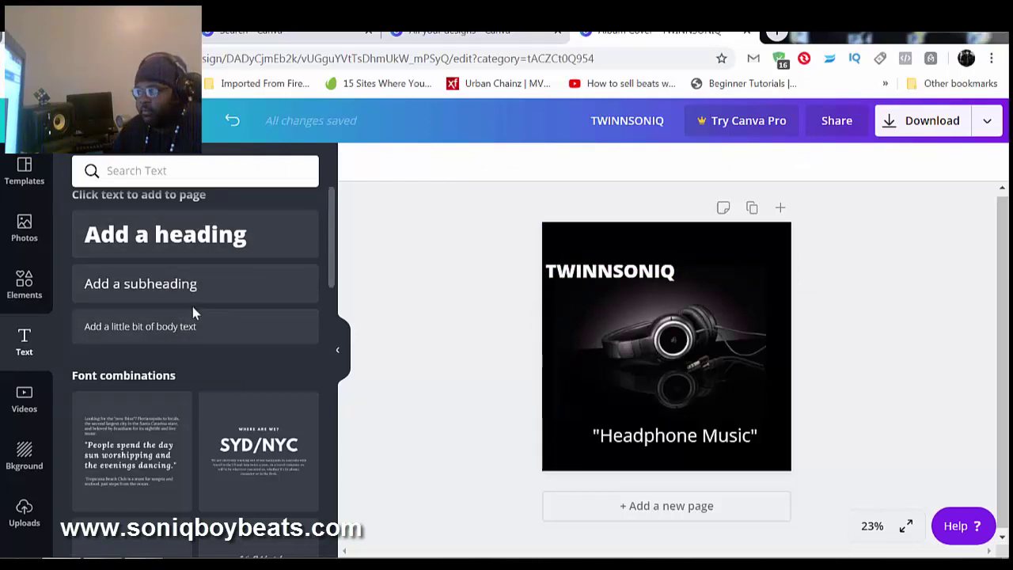
# Step: Add a body-text box, enlarge it and delete all its sample text
pyautogui.click(184, 327)
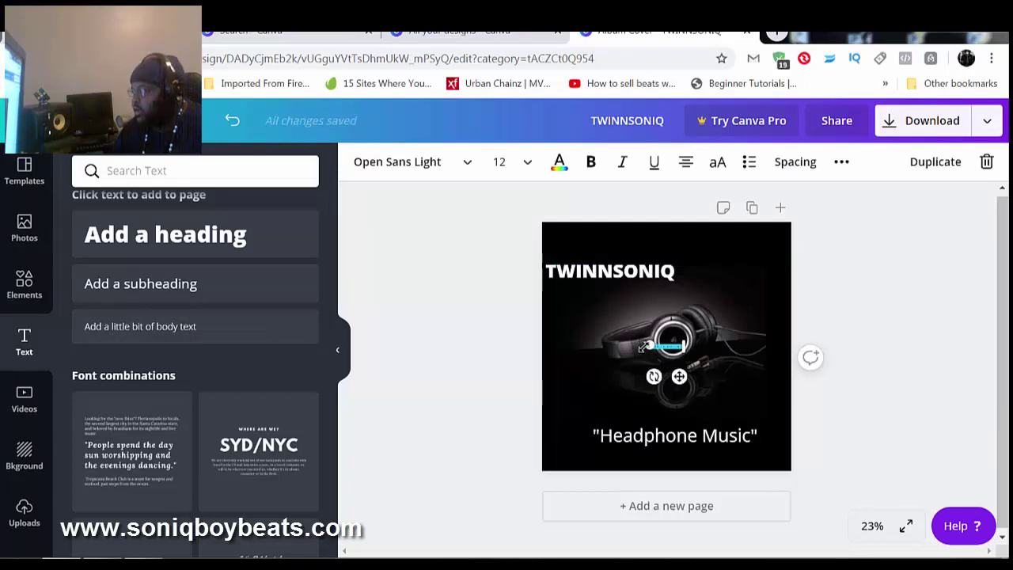
pyautogui.moveTo(645, 348); pyautogui.dragTo(613, 362)
pyautogui.click(599, 353)
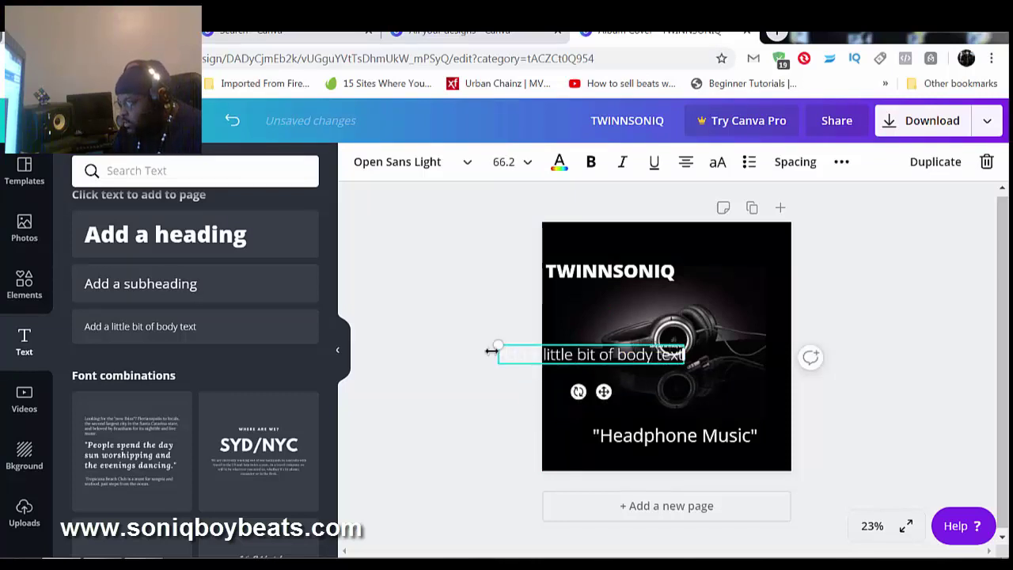
pyautogui.moveTo(491, 351); pyautogui.dragTo(491, 351)
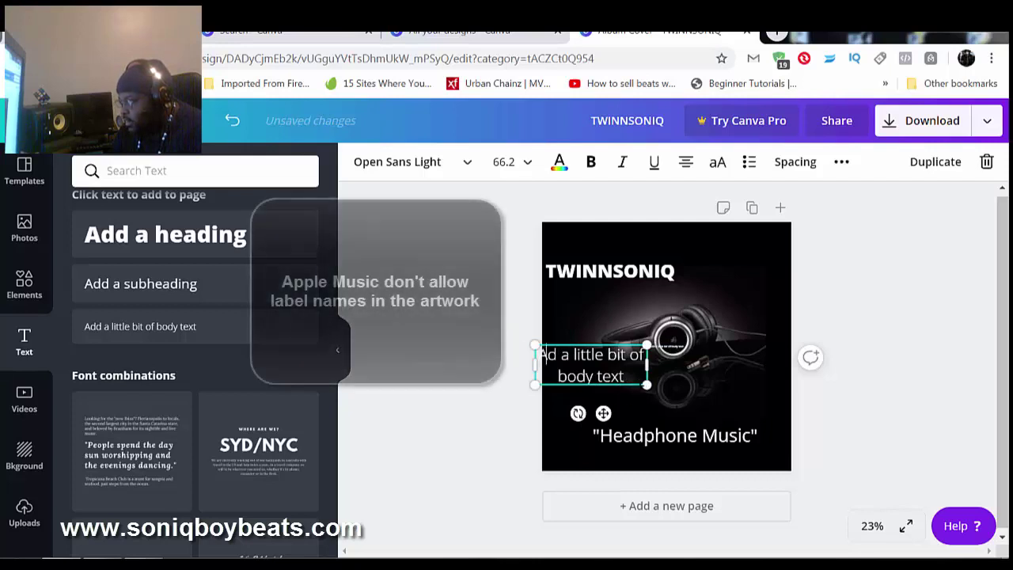
pyautogui.moveTo(625, 378); pyautogui.dragTo(509, 374)
pyautogui.press('BackSpace')
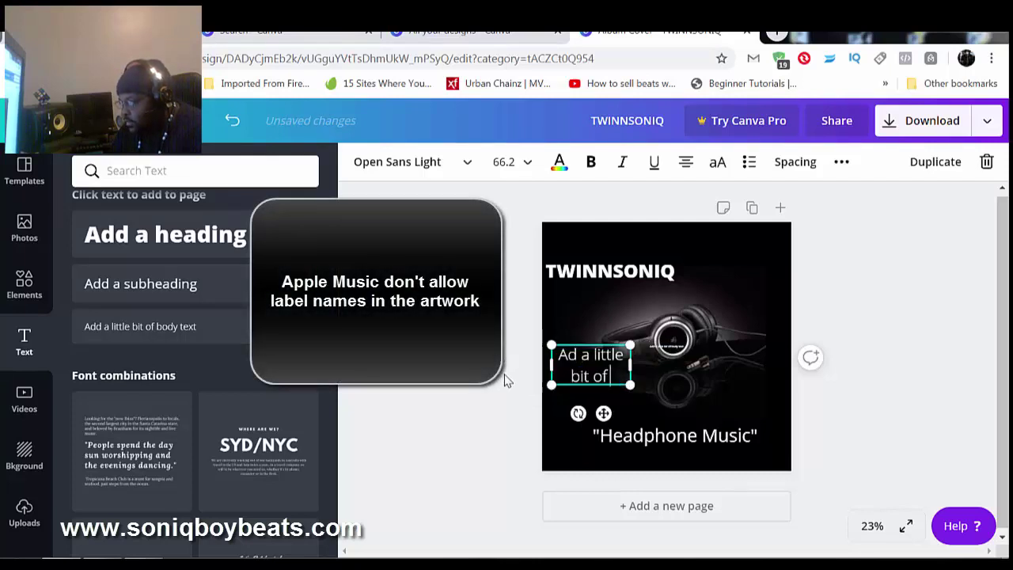
pyautogui.moveTo(608, 377); pyautogui.dragTo(547, 354)
pyautogui.press('BackSpace')
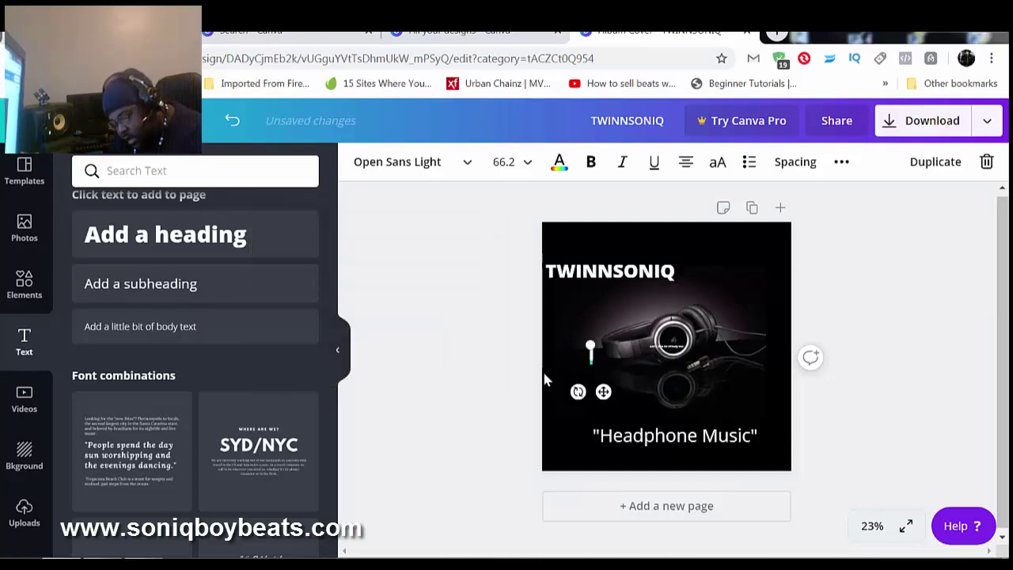
pyautogui.write('ww')
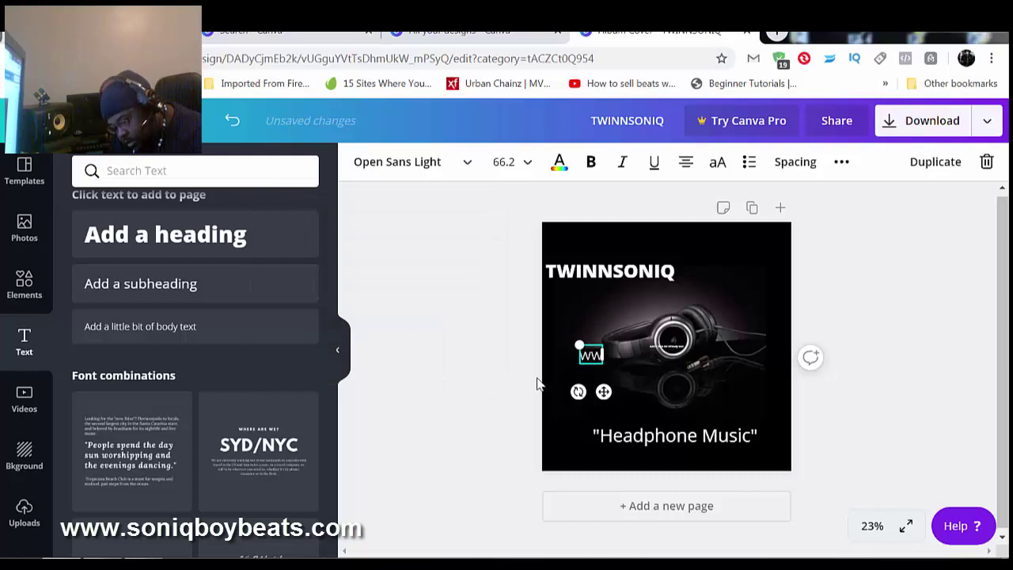
pyautogui.write('.soni')
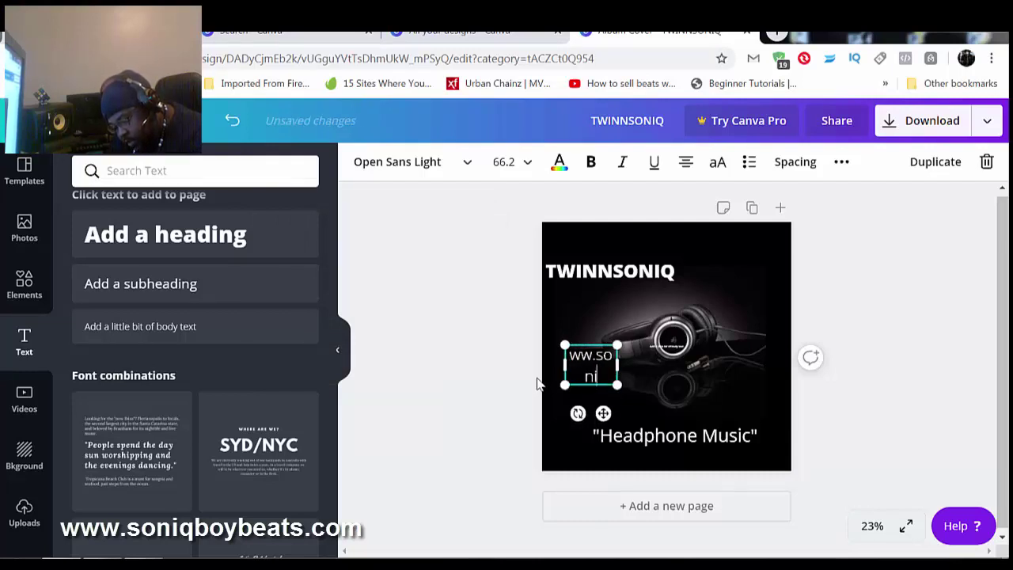
pyautogui.write('qbo')
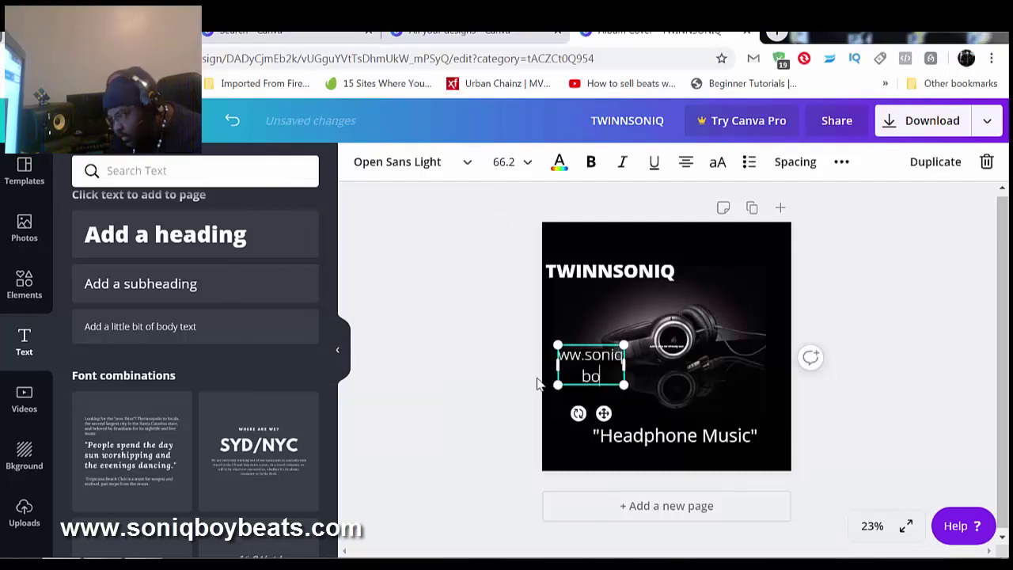
pyautogui.write('y')
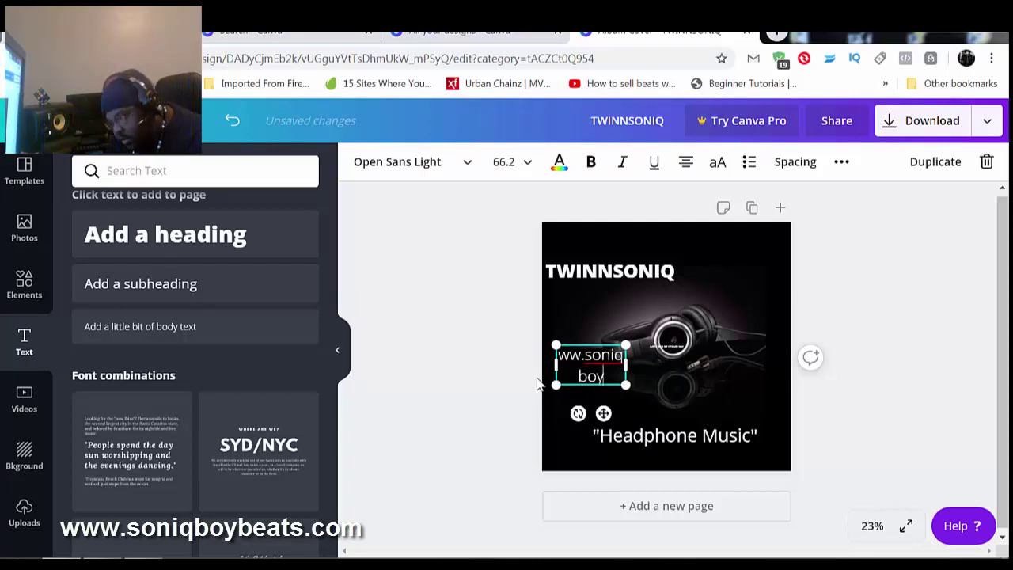
pyautogui.write('b')
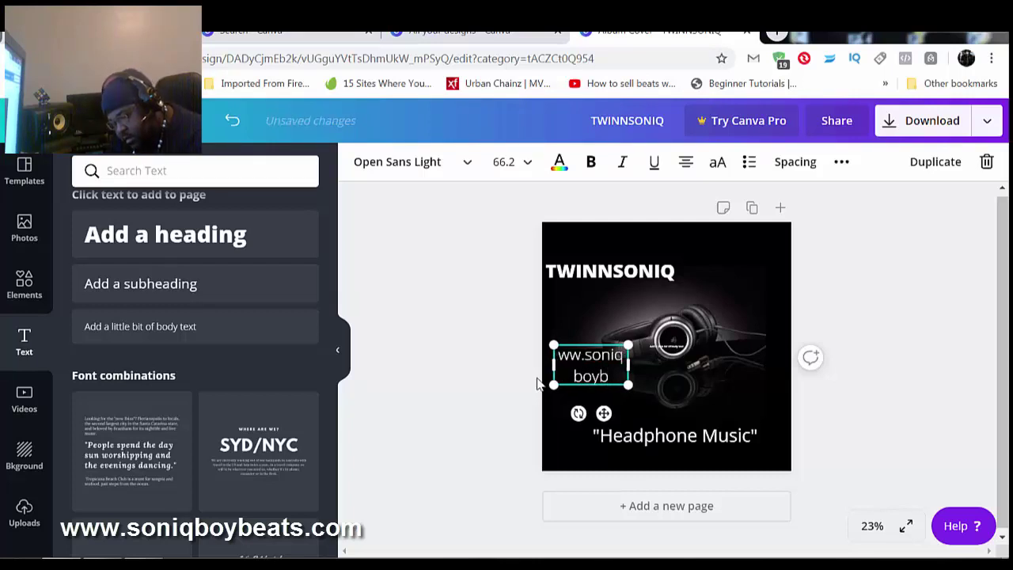
pyautogui.write('eats')
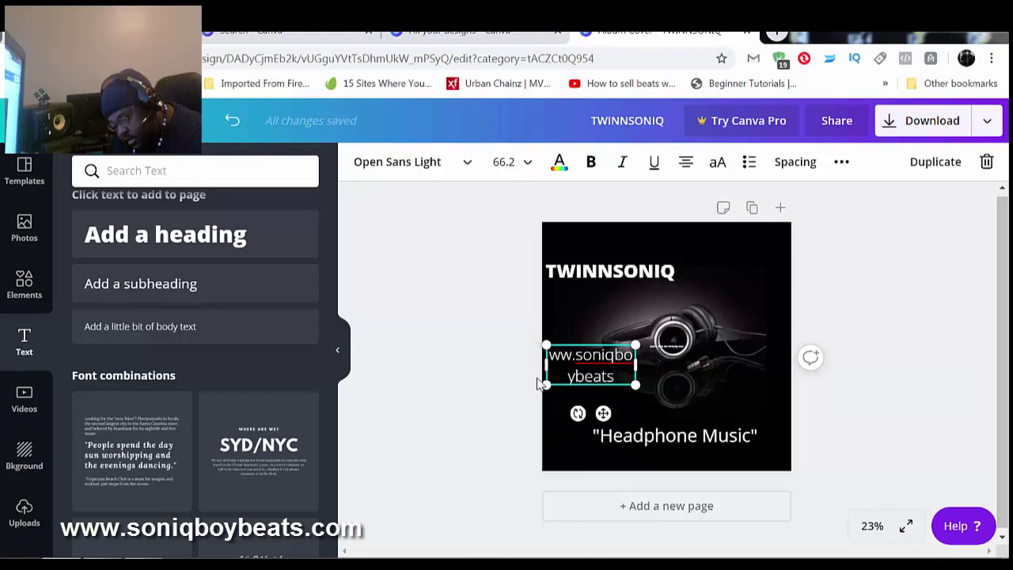
pyautogui.write('.com')
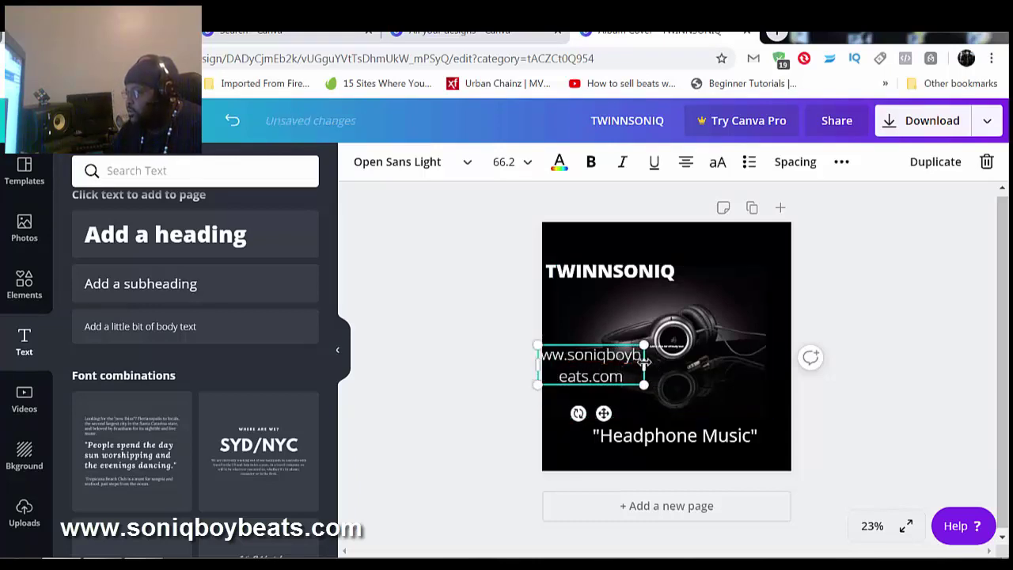
pyautogui.moveTo(684, 374); pyautogui.dragTo(716, 360)
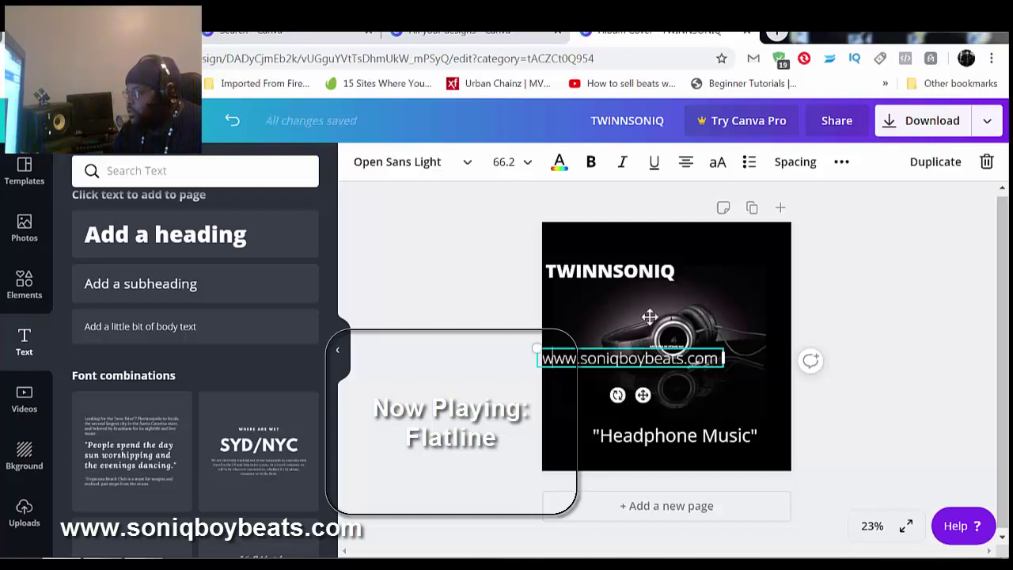
pyautogui.moveTo(649, 317); pyautogui.dragTo(648, 232)
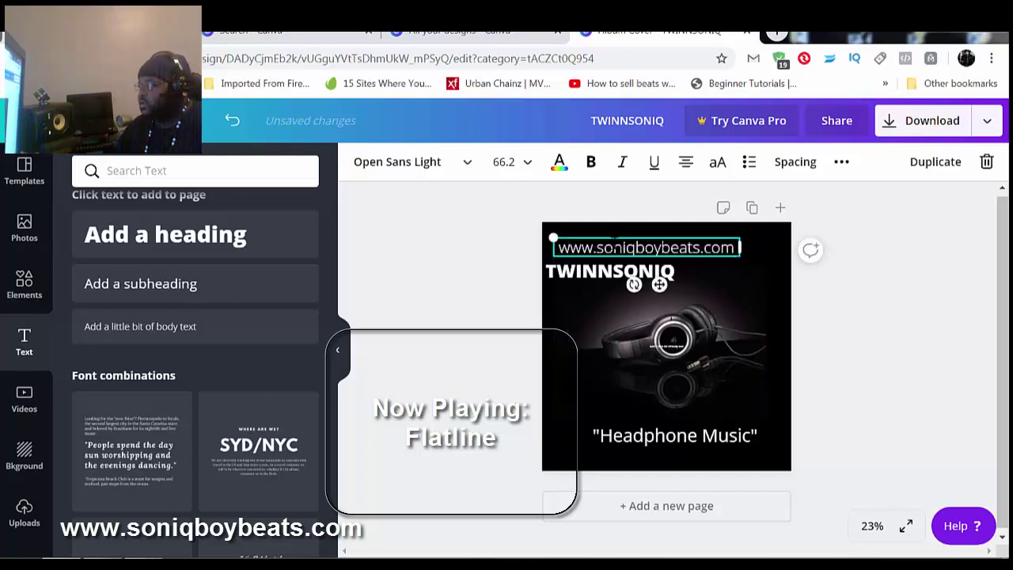
pyautogui.click(522, 252)
pyautogui.moveTo(630, 273); pyautogui.dragTo(653, 267)
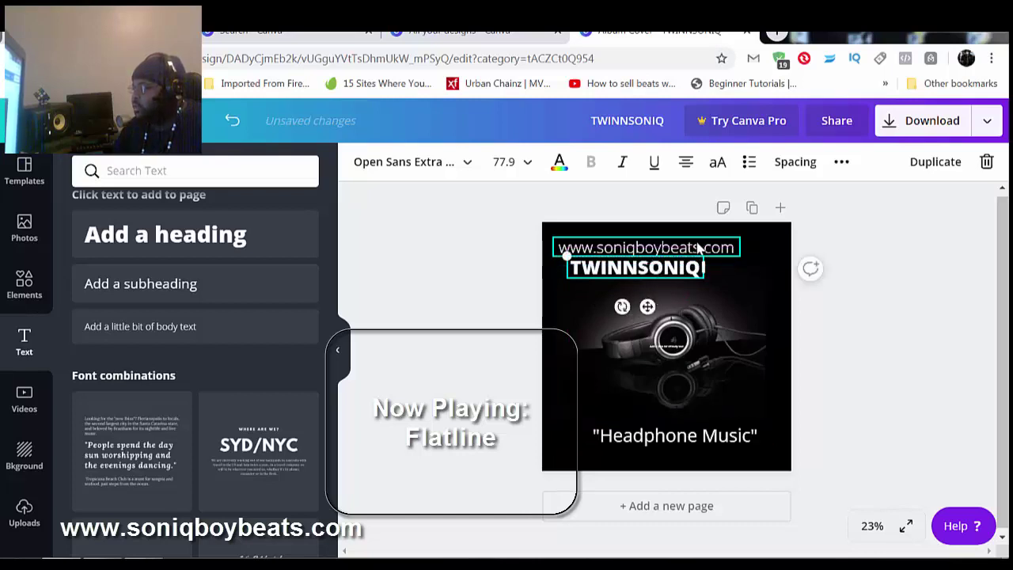
pyautogui.moveTo(701, 247); pyautogui.dragTo(685, 233)
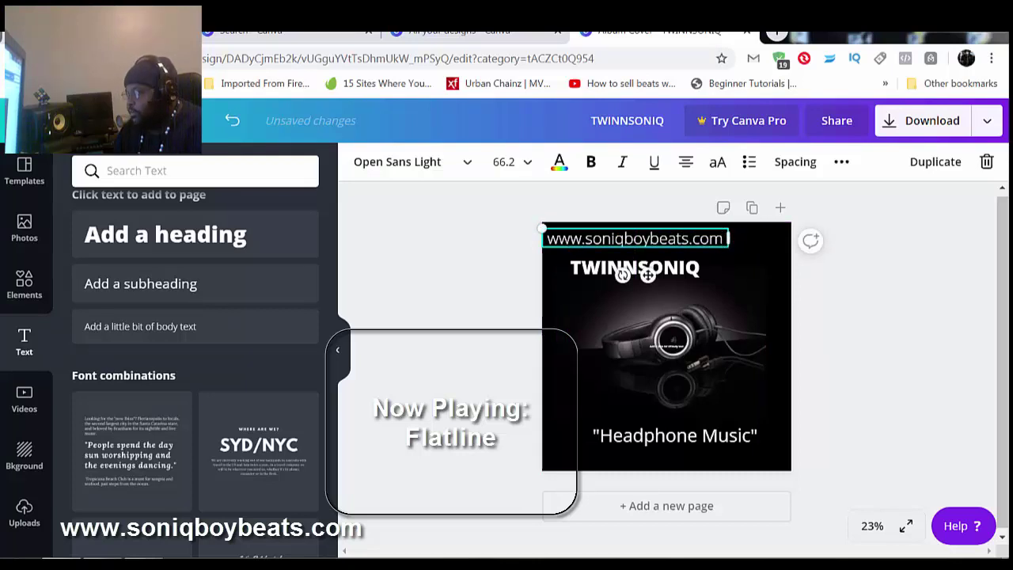
pyautogui.moveTo(727, 238); pyautogui.dragTo(513, 224)
# Step: Replace the top line with 'Soniq Boy Music Group Presents' and widen its box to fit
pyautogui.press('BackSpace')
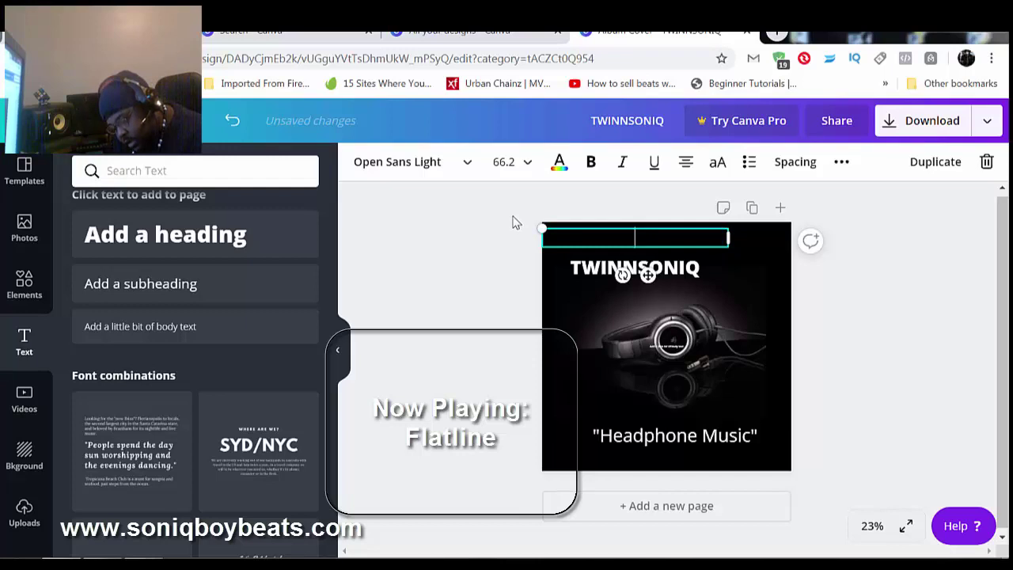
pyautogui.write('So')
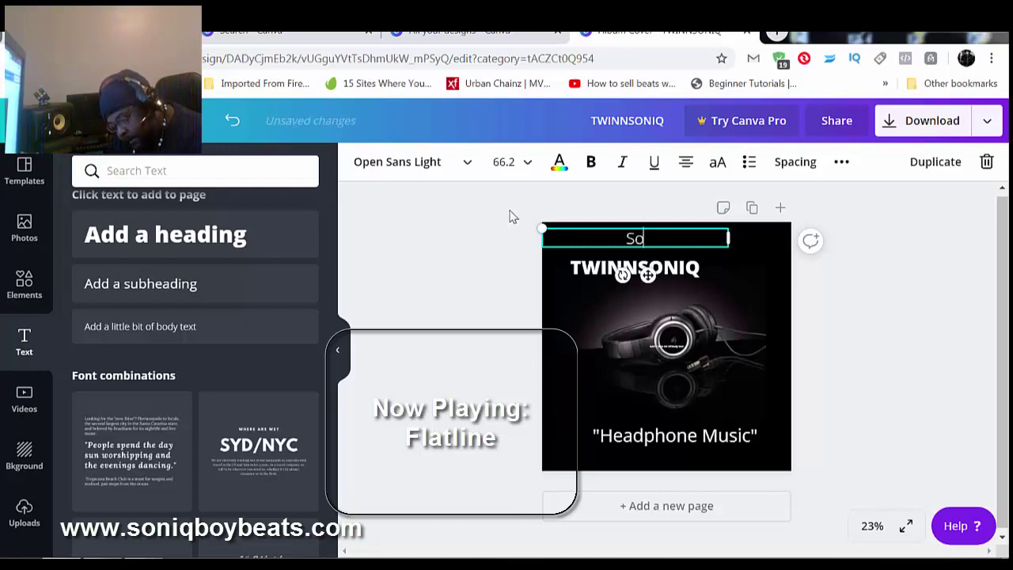
pyautogui.write('niq Bo')
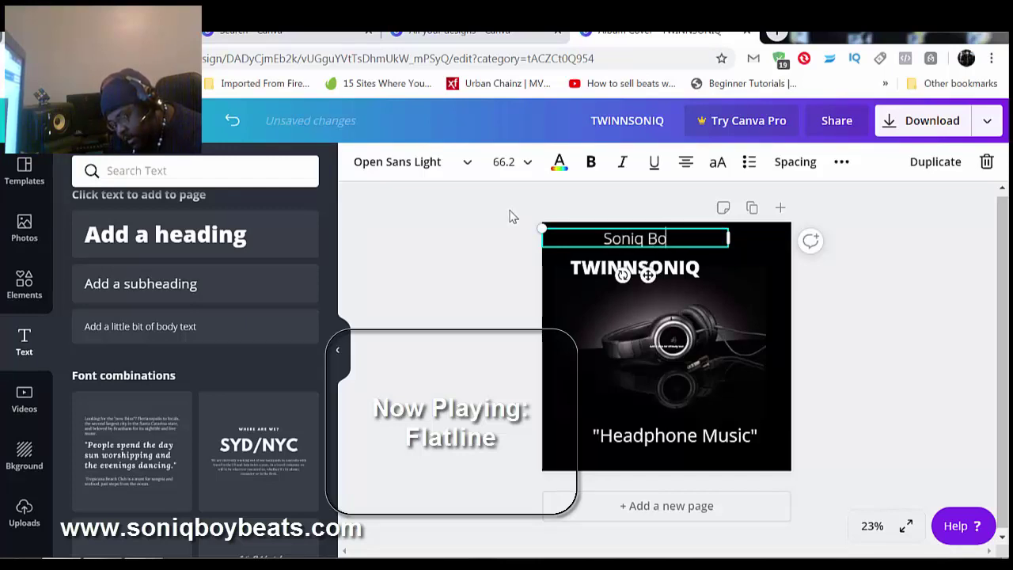
pyautogui.write('y Mus')
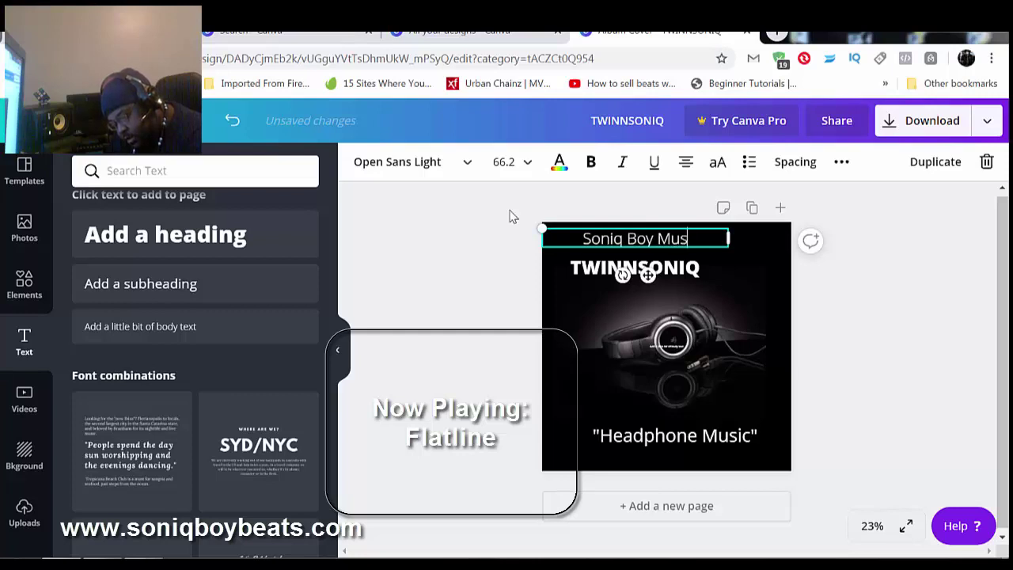
pyautogui.write('ic Group')
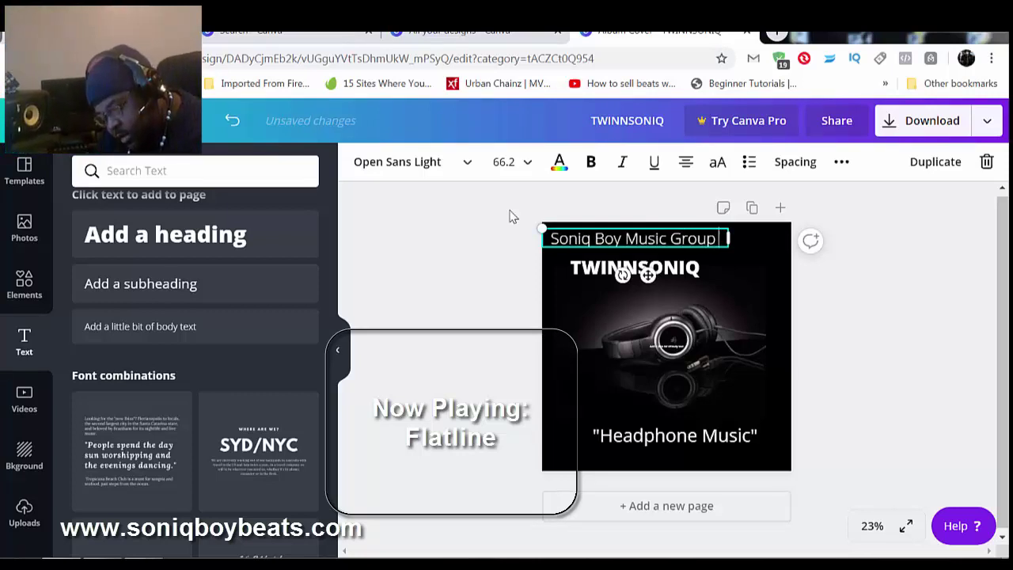
pyautogui.write(' Pre')
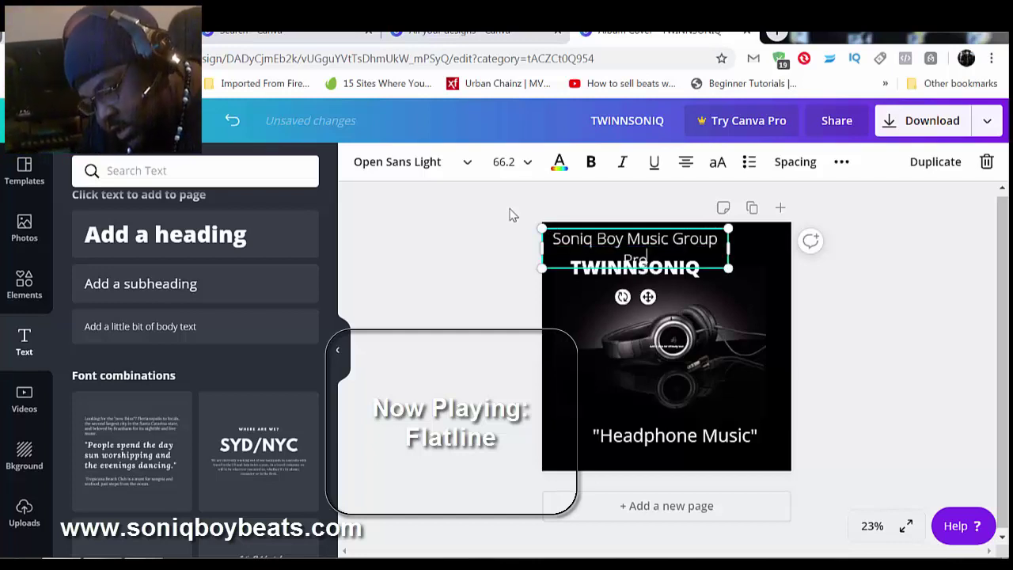
pyautogui.write('sent')
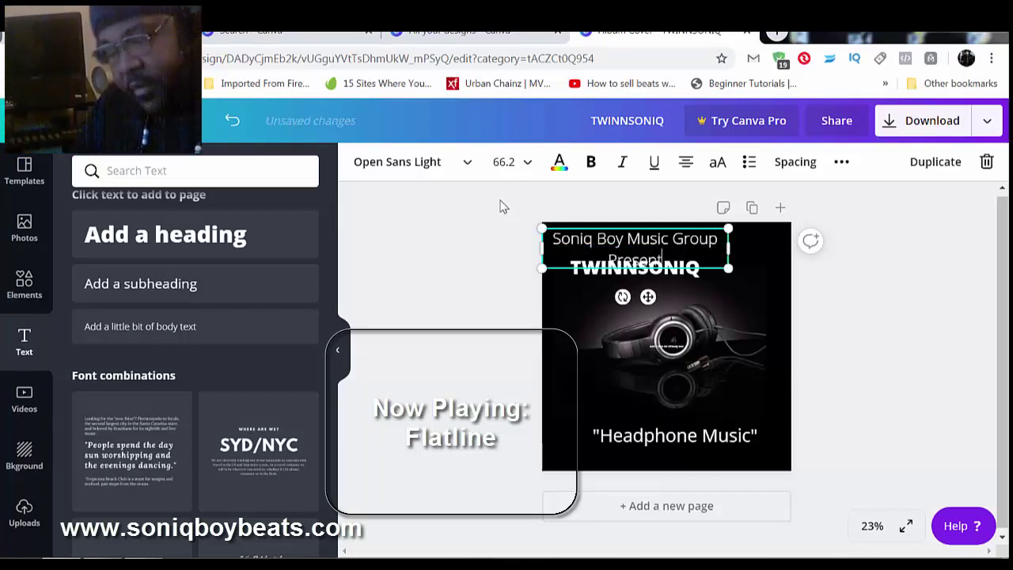
pyautogui.write('s')
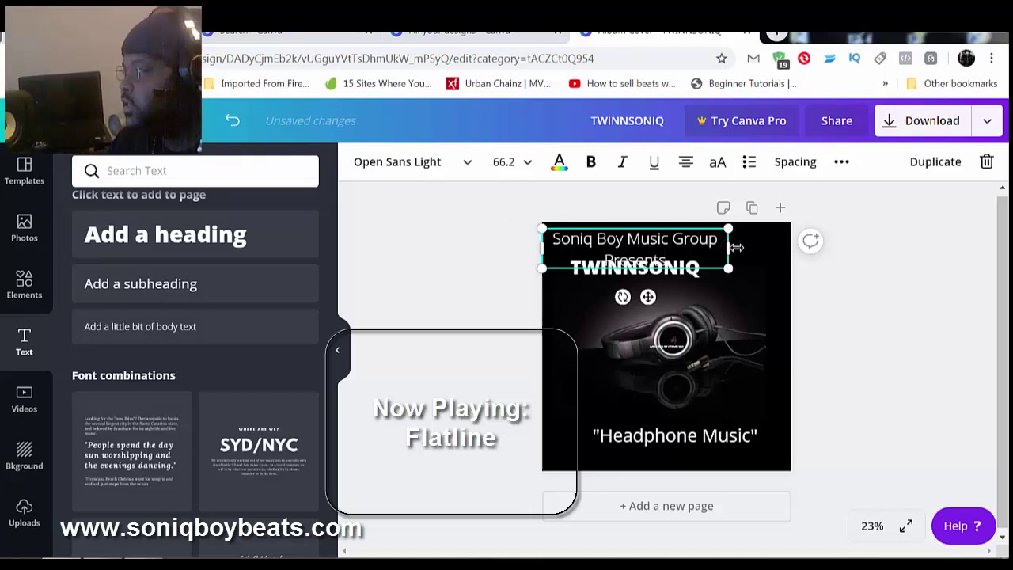
pyautogui.moveTo(727, 245); pyautogui.dragTo(767, 246)
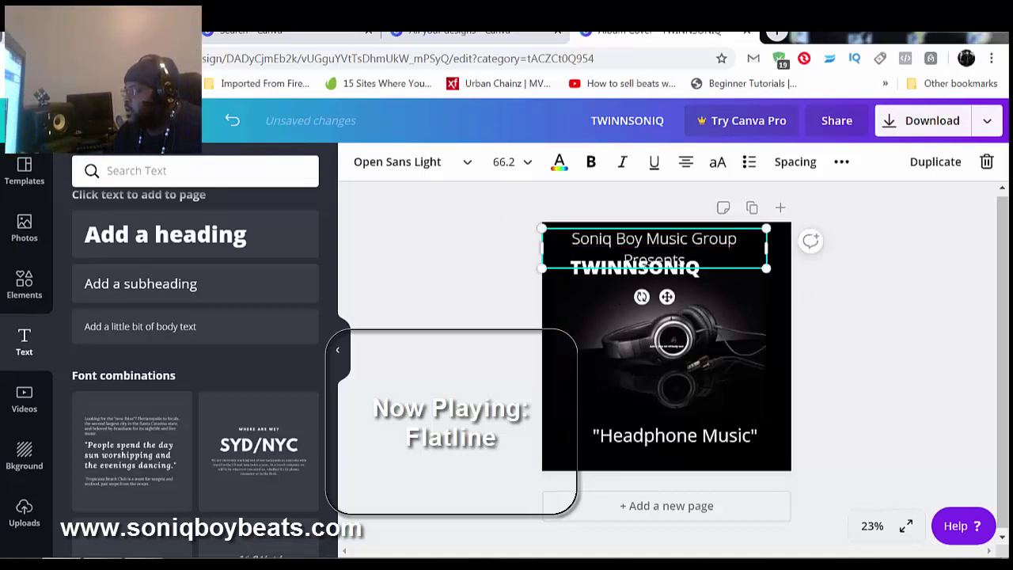
pyautogui.moveTo(686, 260); pyautogui.dragTo(571, 238)
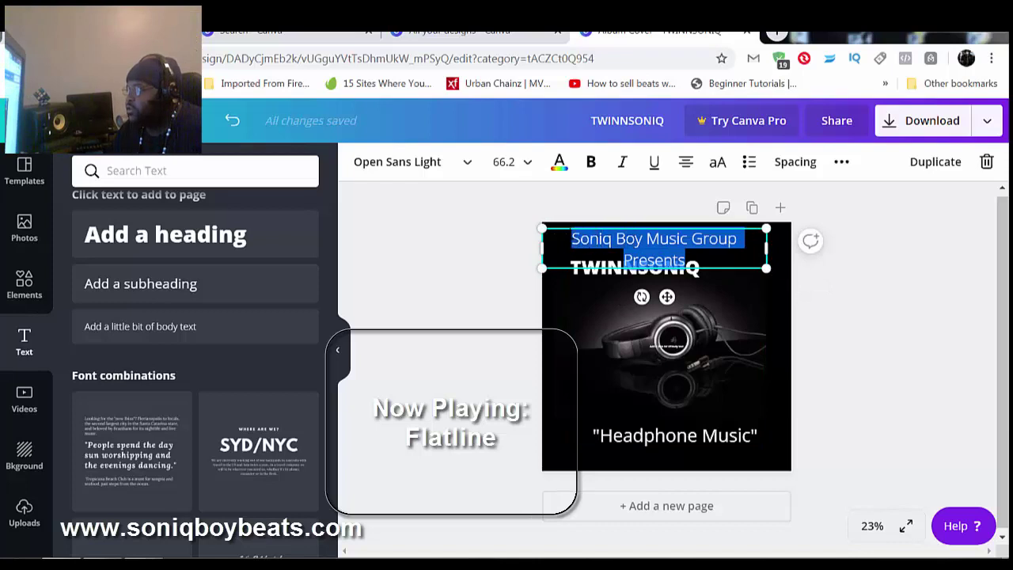
# Step: Set 'Soniq Boy Music Group Presents' to font size 56 on one line, and nudge TWINNSONIQ slightly up
pyautogui.click(530, 172)
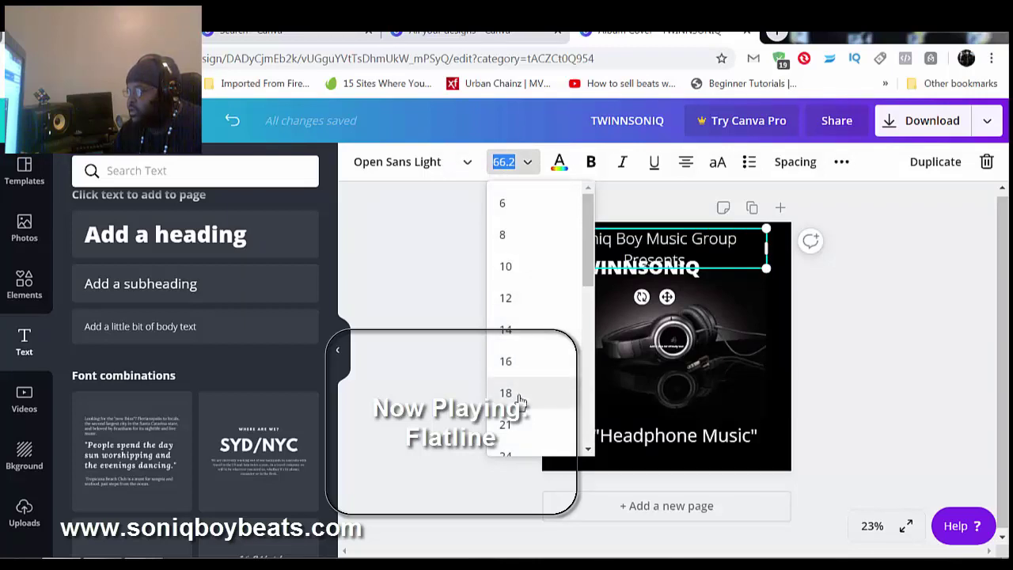
pyautogui.click(506, 427)
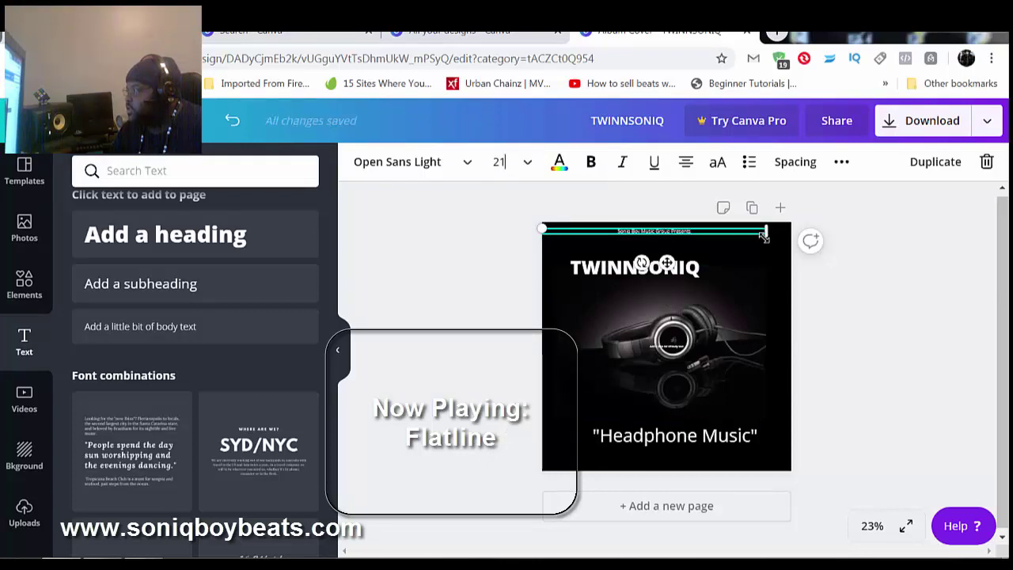
pyautogui.moveTo(764, 235)
pyautogui.mouseDown()
pyautogui.moveTo(760, 255)
pyautogui.moveTo(761, 236)
pyautogui.mouseUp()
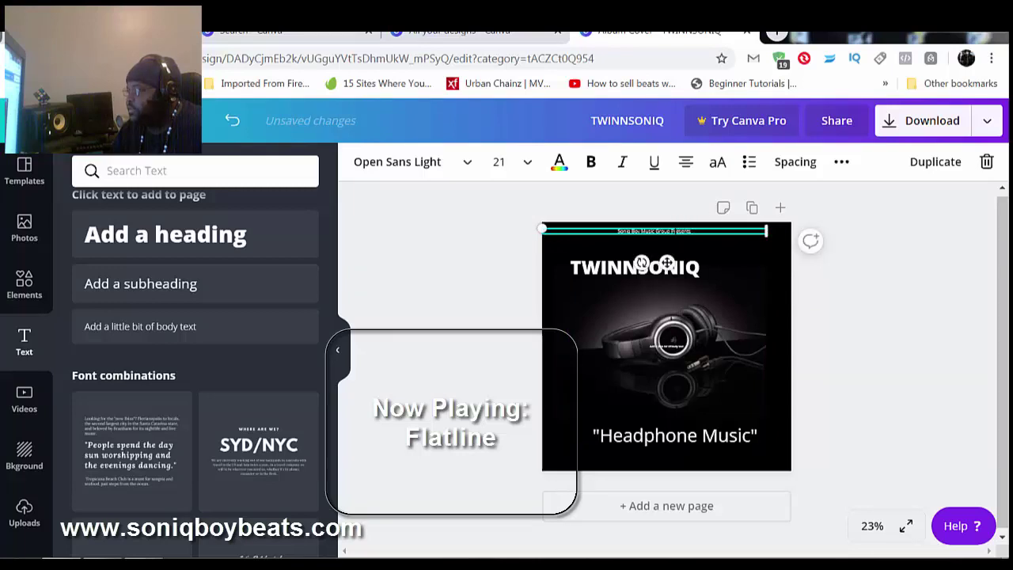
pyautogui.click(526, 164)
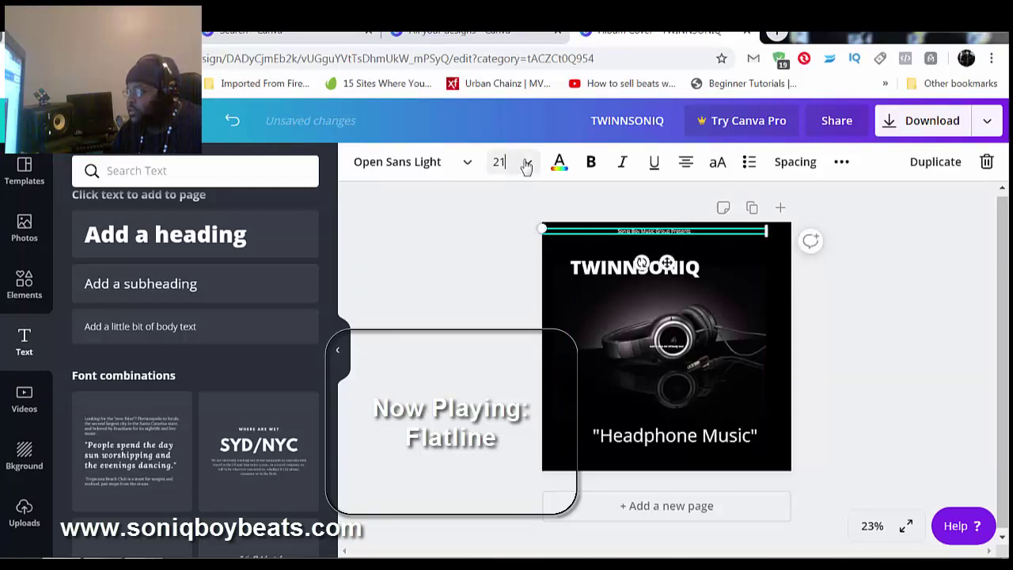
pyautogui.click(526, 163)
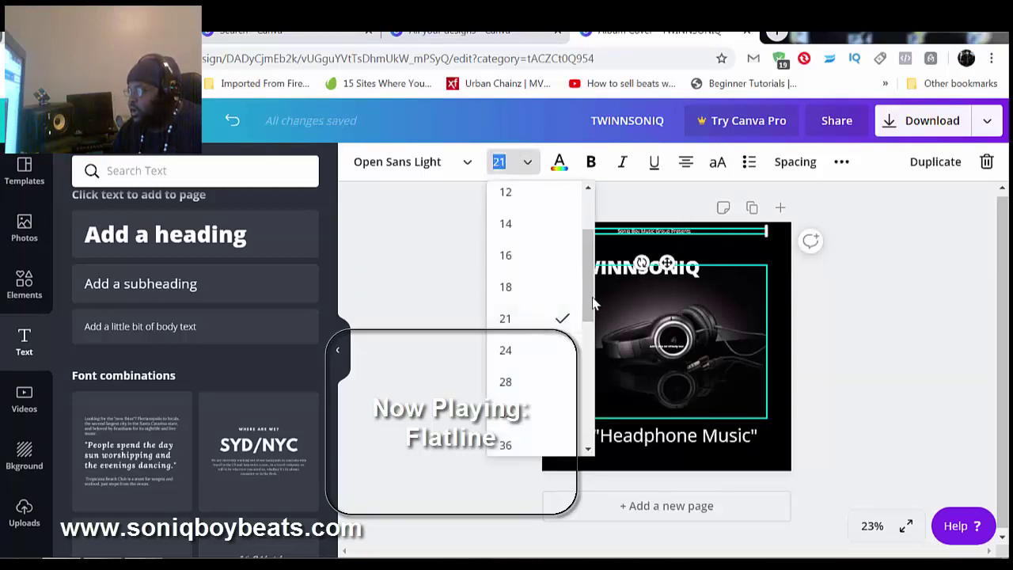
pyautogui.moveTo(595, 303); pyautogui.dragTo(578, 380)
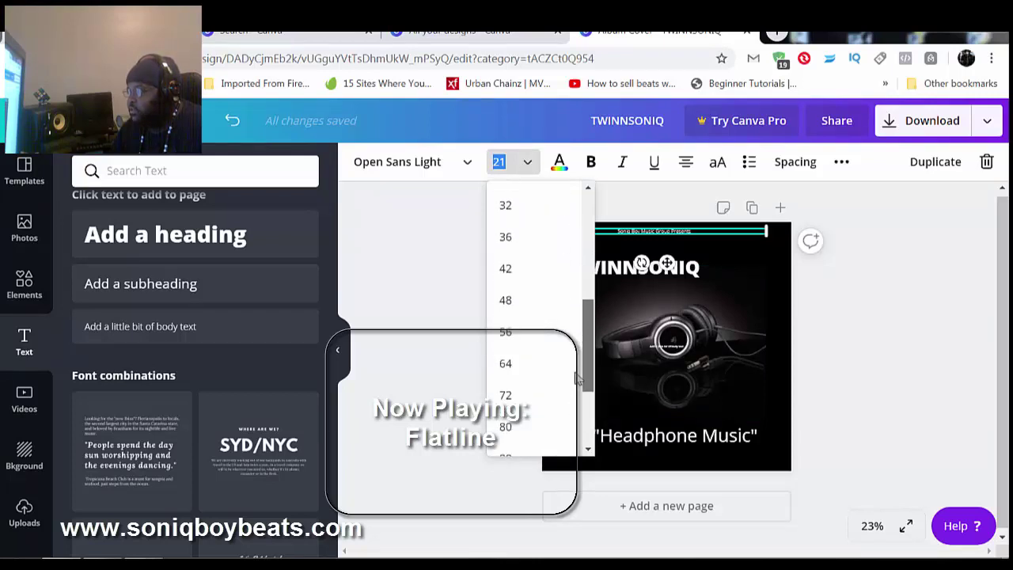
pyautogui.click(521, 335)
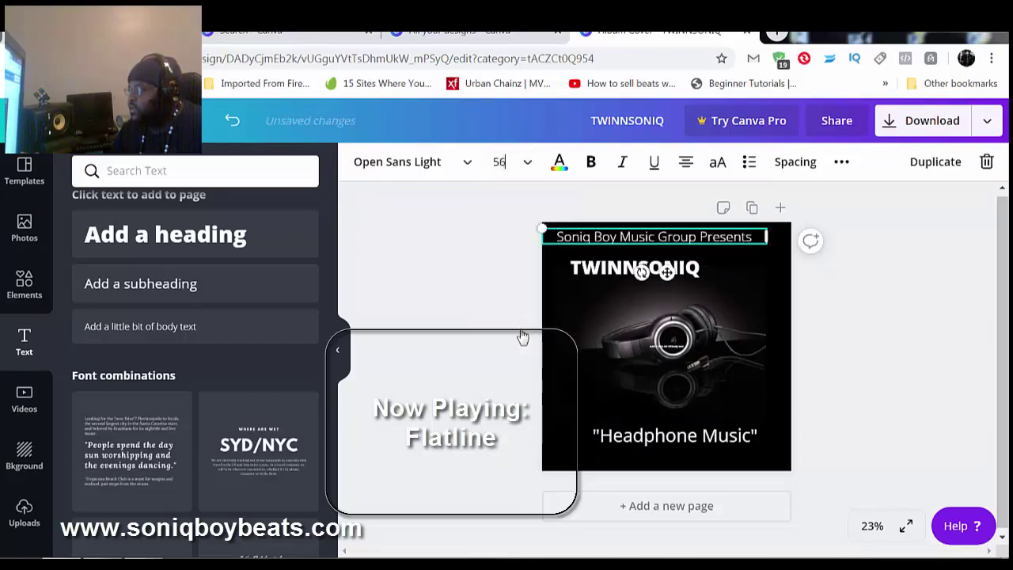
pyautogui.click(463, 305)
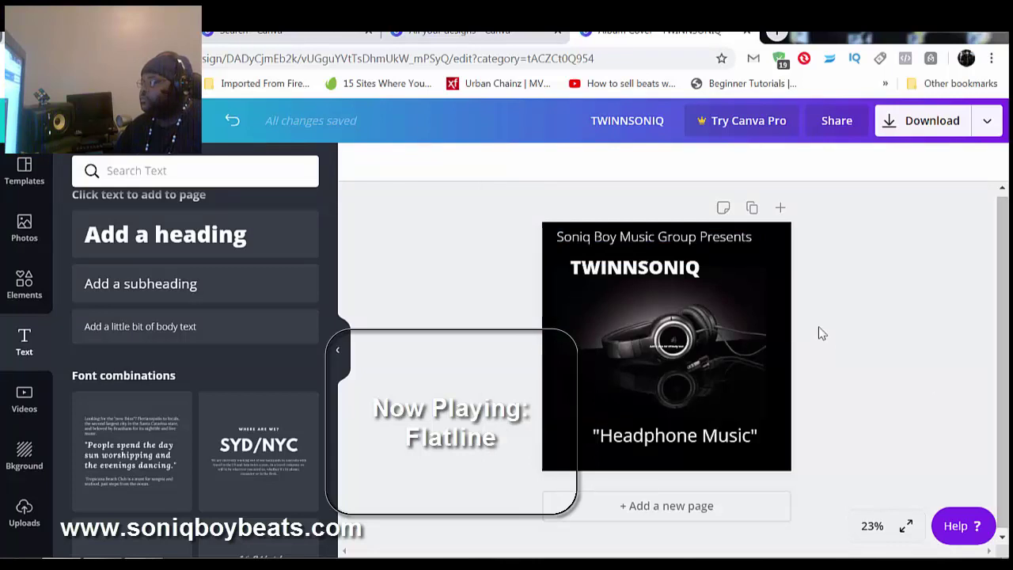
pyautogui.moveTo(665, 274)
pyautogui.mouseDown()
pyautogui.moveTo(637, 263)
pyautogui.moveTo(661, 266)
pyautogui.moveTo(656, 257)
pyautogui.mouseUp()
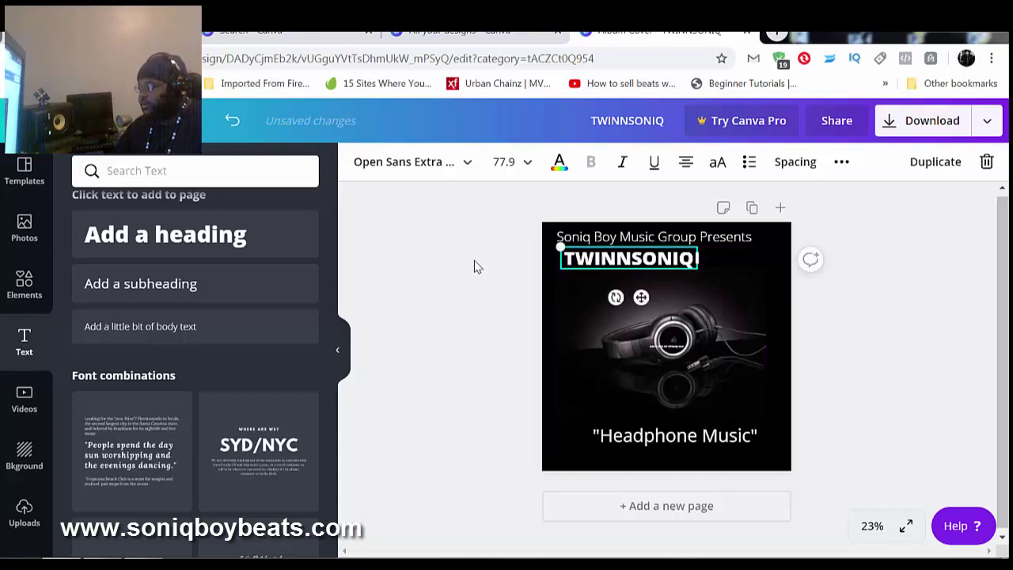
# Step: Select the small text printed on the headphone disc and delete it
pyautogui.click(475, 264)
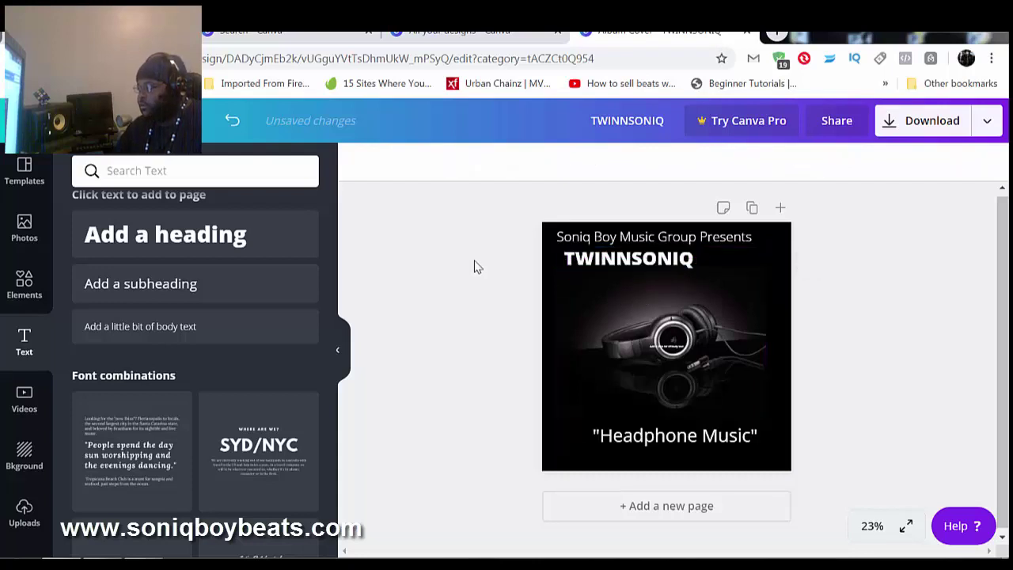
pyautogui.click(673, 350)
pyautogui.press('Escape')
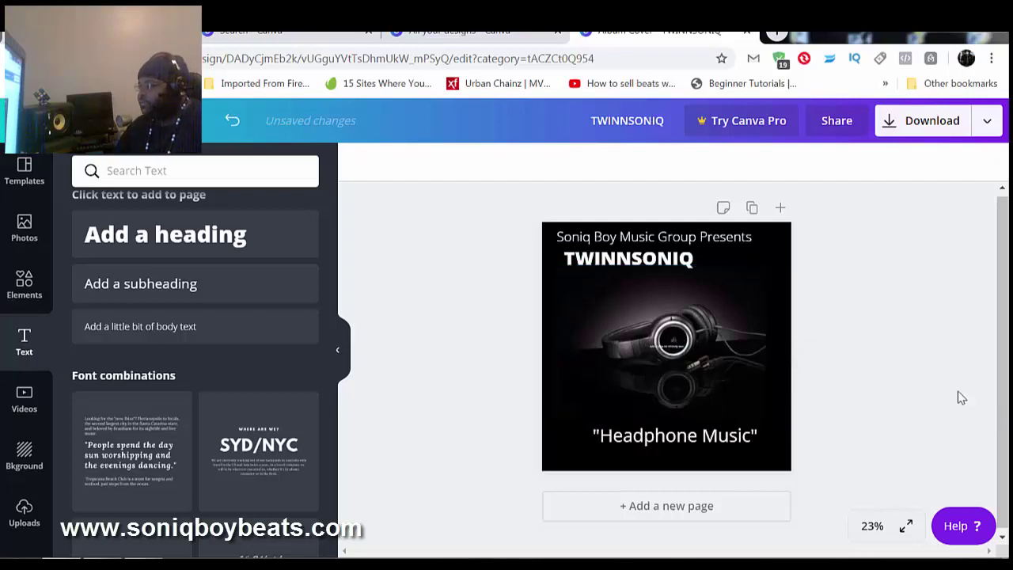
pyautogui.click(657, 354)
pyautogui.press('Delete')
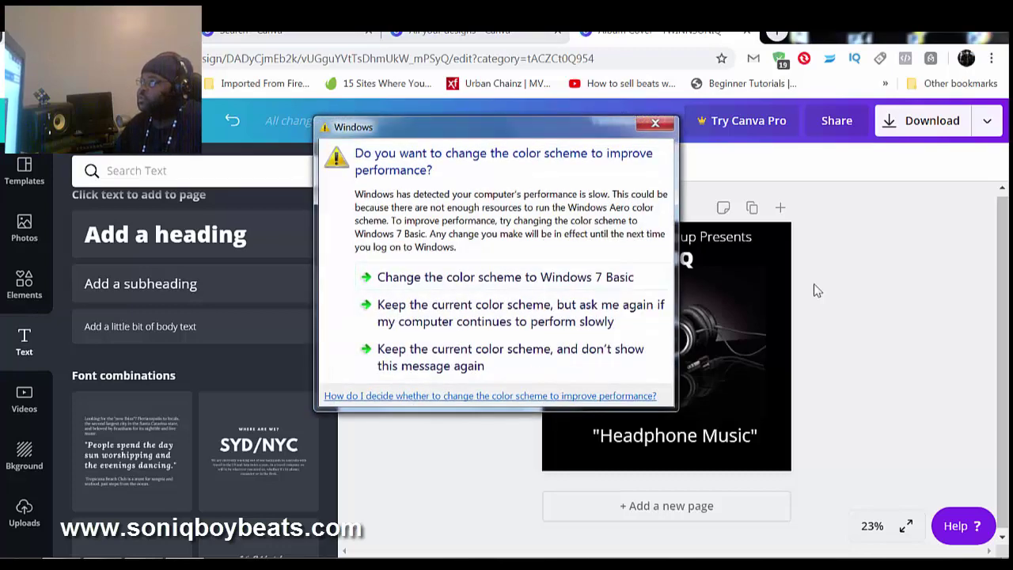
# Step: Close the Windows colour-scheme dialog to reveal the album cover again
pyautogui.click(655, 122)
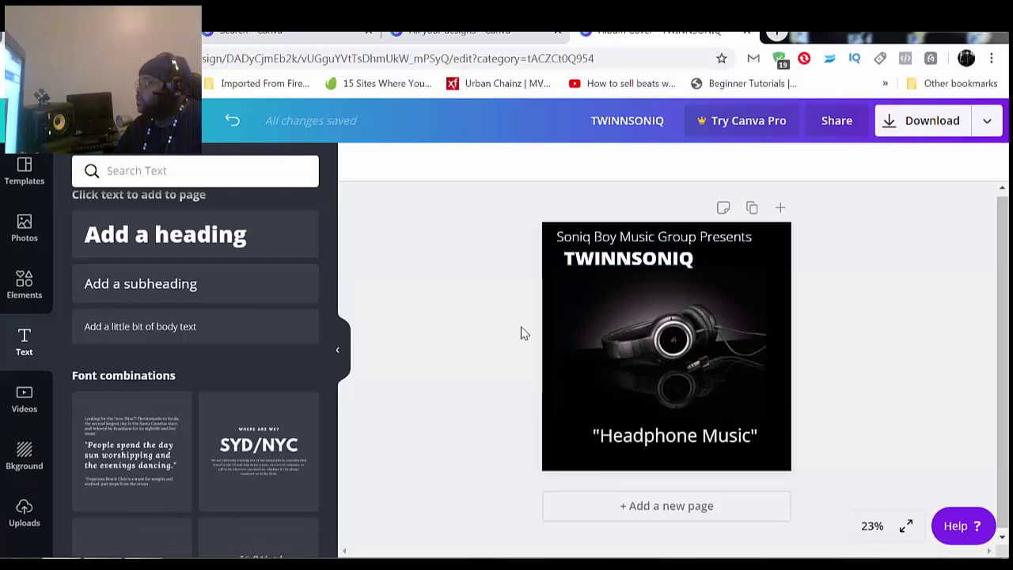
# Step: Download the cover with file type JPG, then close Windows Photo Viewer
pyautogui.click(941, 127)
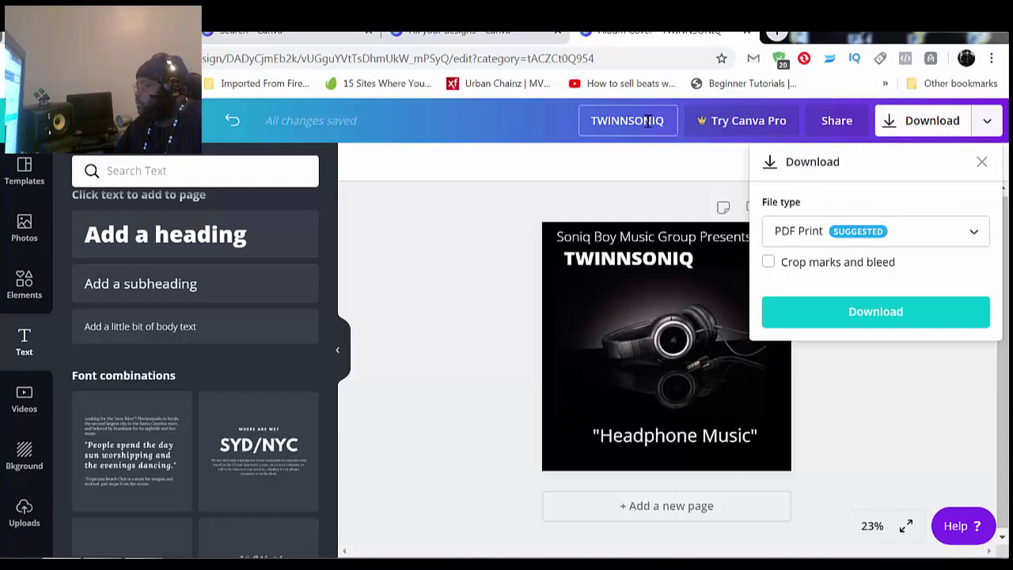
pyautogui.click(974, 236)
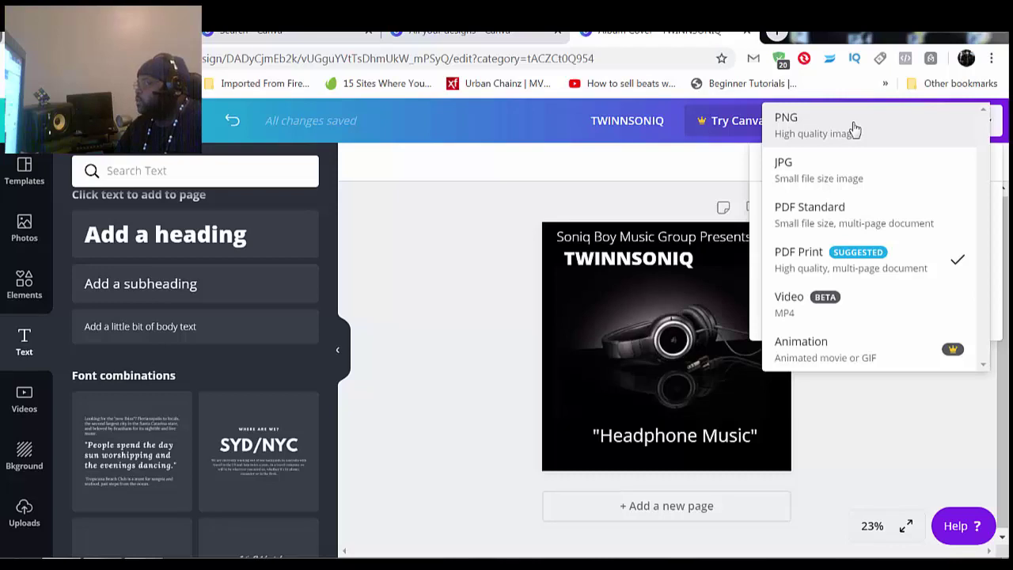
pyautogui.click(841, 176)
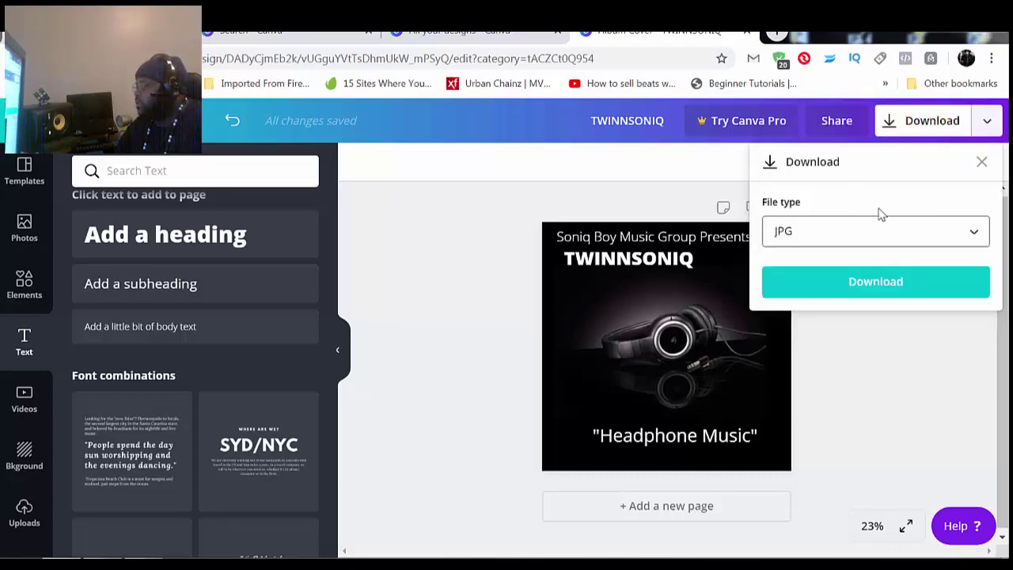
pyautogui.click(883, 288)
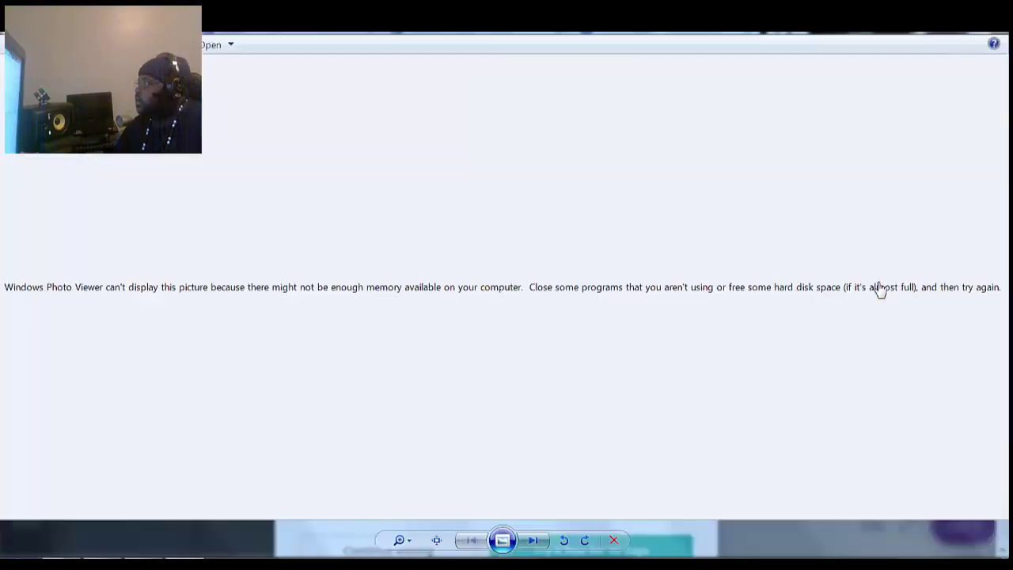
pyautogui.click(978, 31)
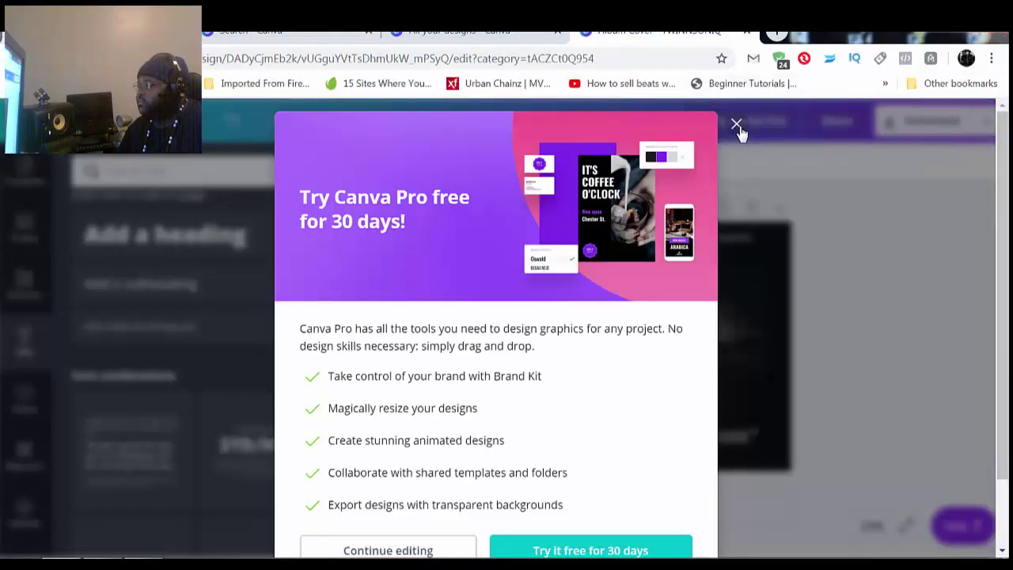
# Step: Close the 'Try Canva Pro free for 30 days' popup
pyautogui.click(736, 124)
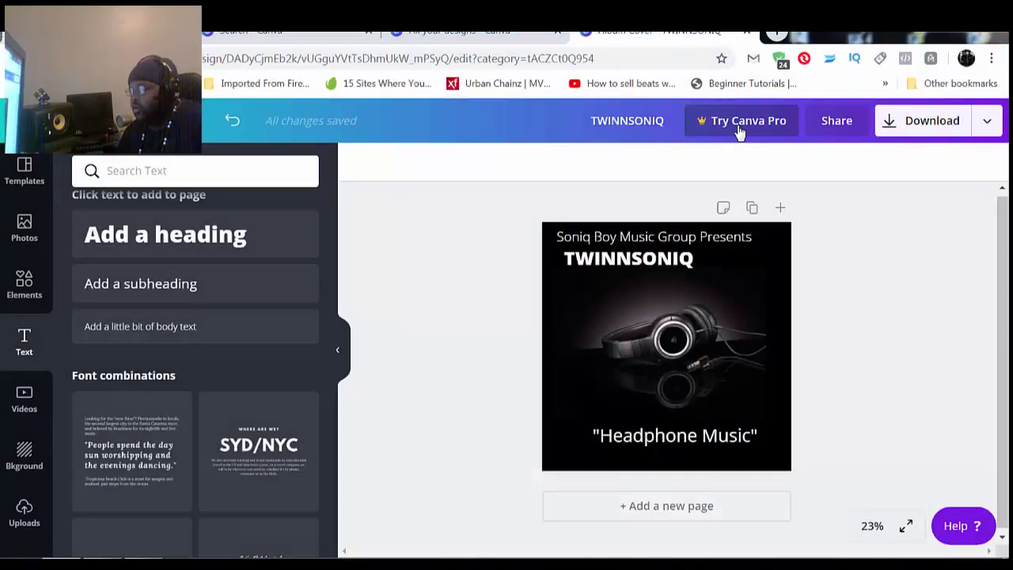